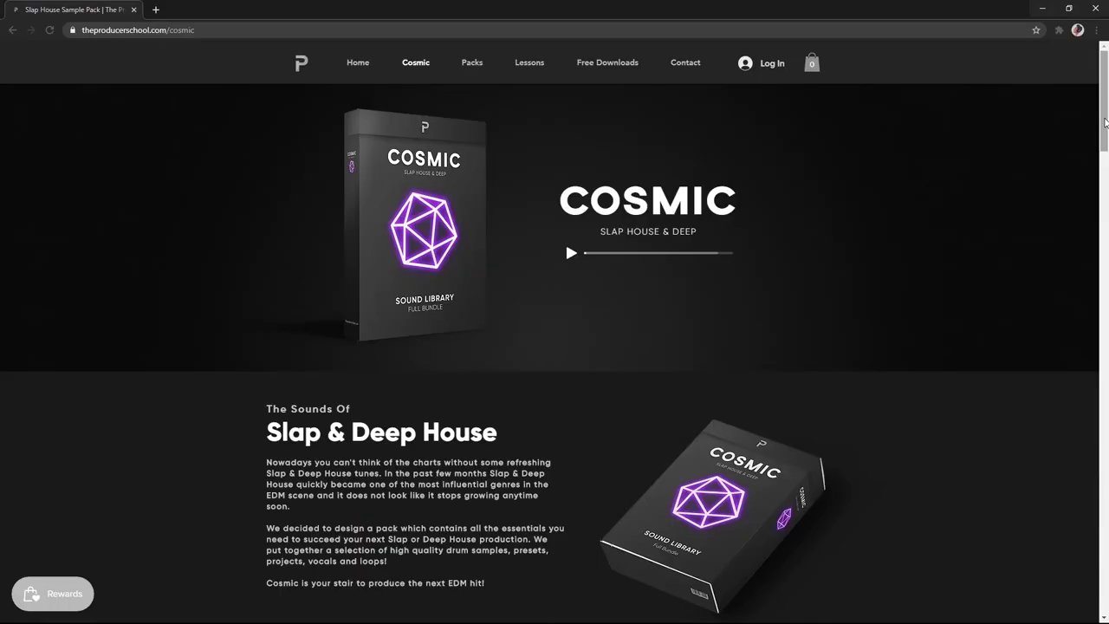
# Scroll the Cosmic pack page down through its Samples, Serum Presets and Project Files sections
pyautogui.scroll(-1, 1103, 128)
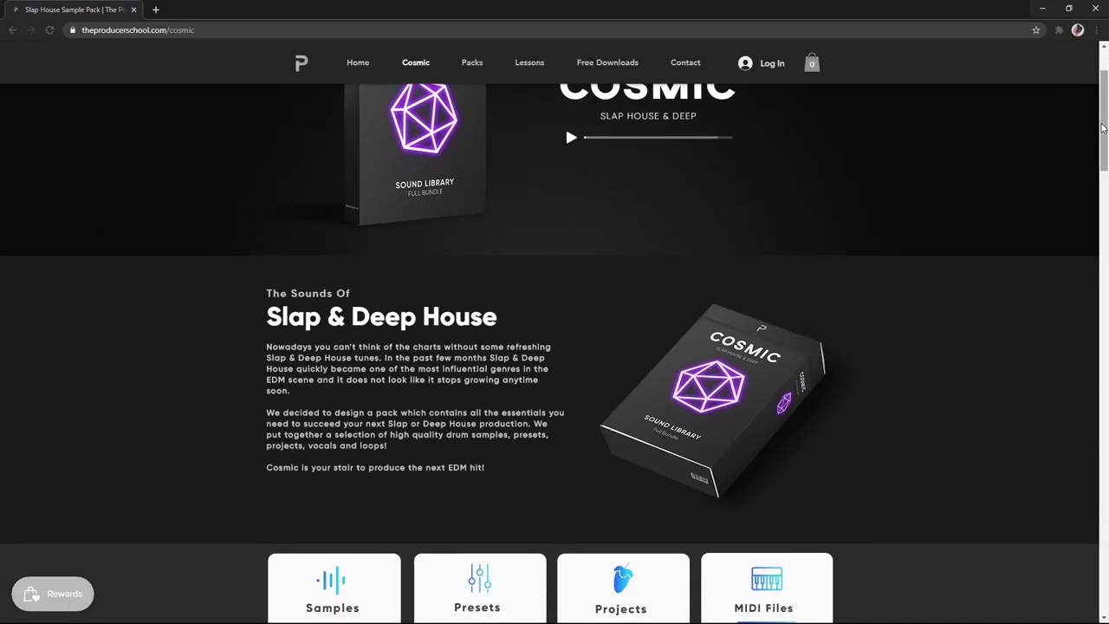
pyautogui.scroll(-1, 1102, 128)
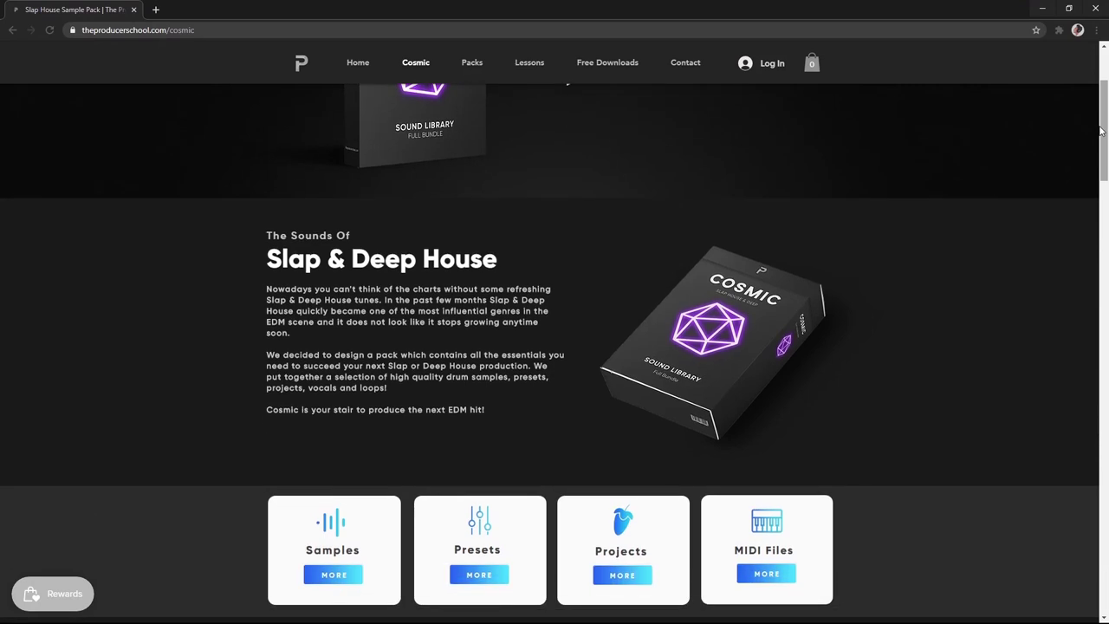
pyautogui.scroll(-1, 1103, 128)
pyautogui.scroll(-3, 1103, 128)
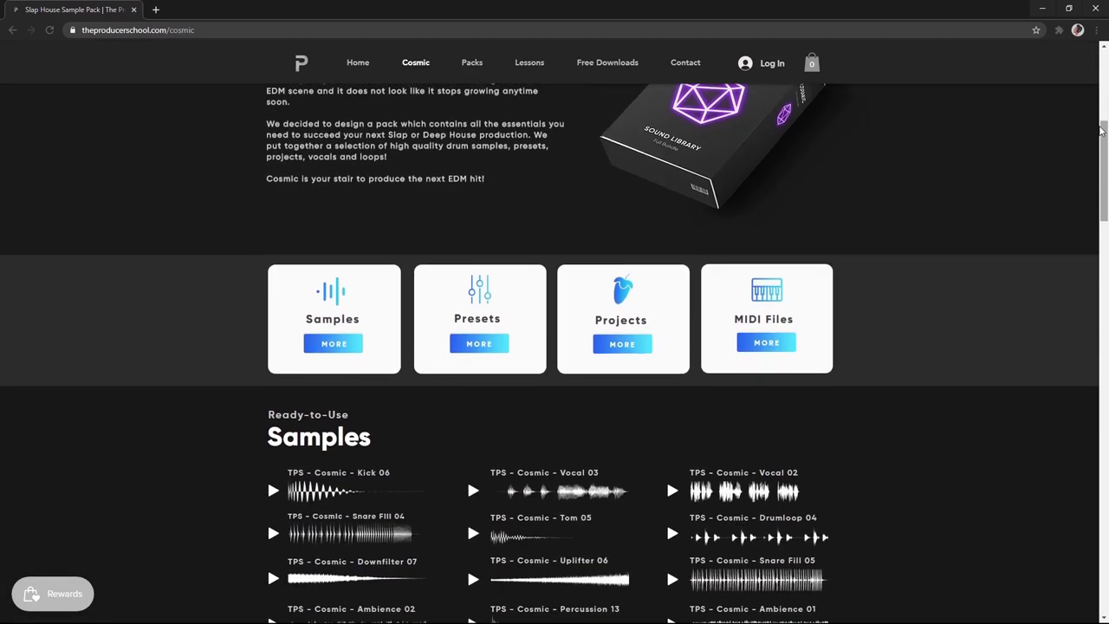
pyautogui.scroll(-4, 1102, 128)
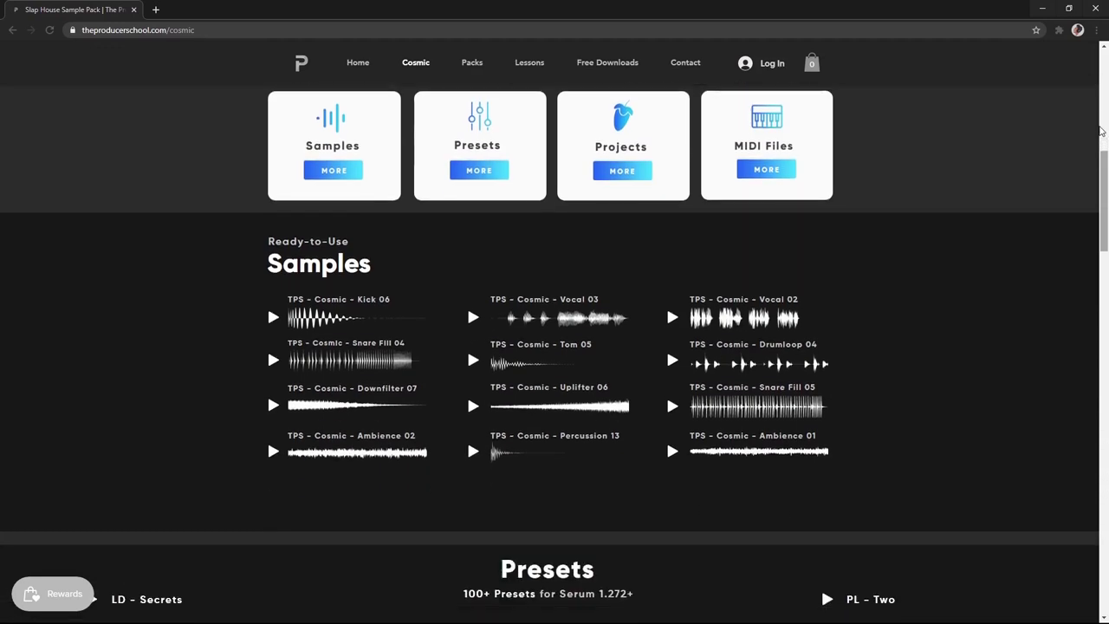
pyautogui.scroll(-5, 1101, 130)
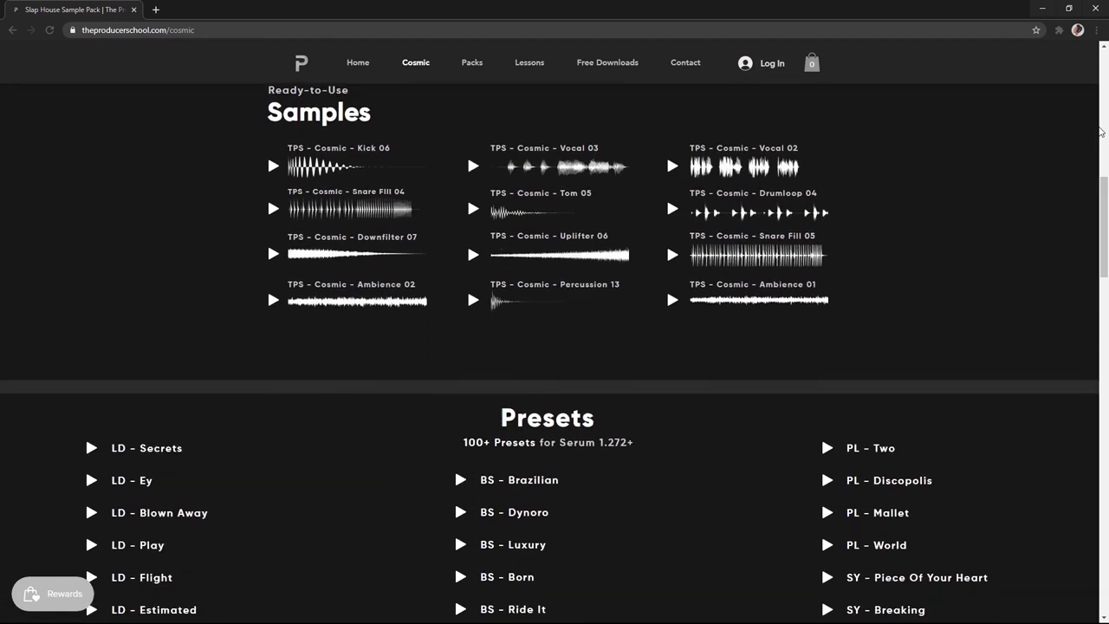
pyautogui.scroll(-6, 1101, 133)
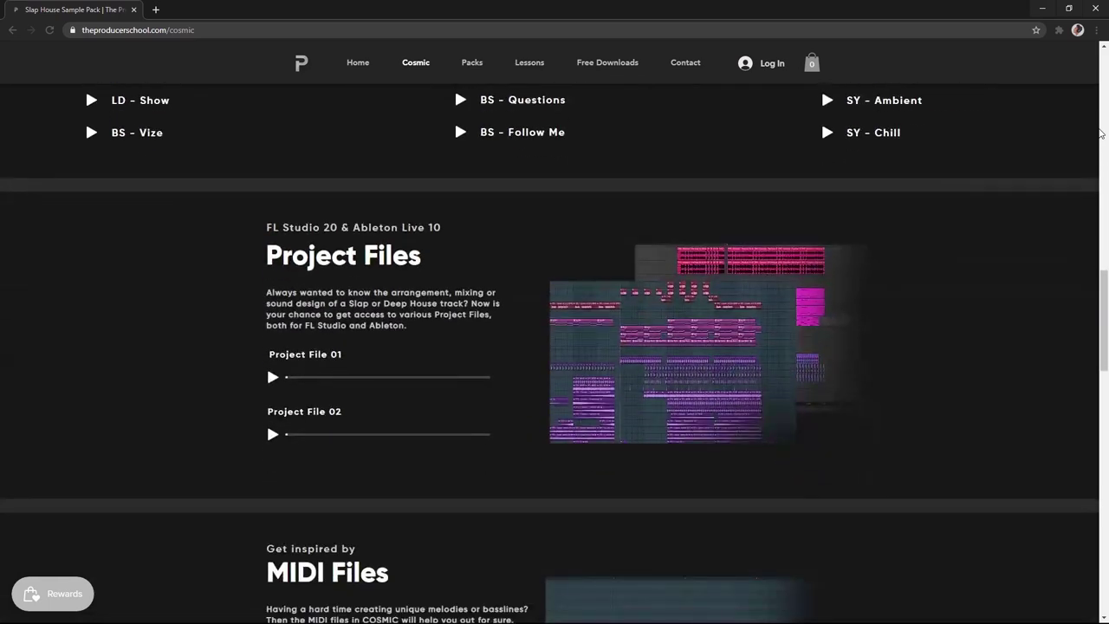
pyautogui.scroll(-6, 1101, 133)
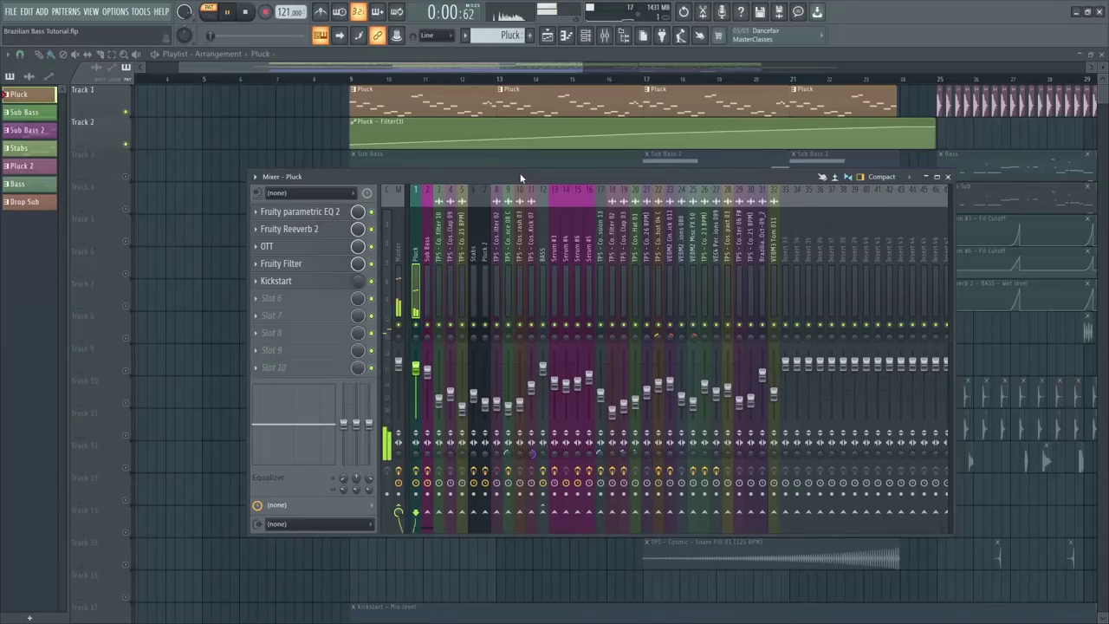
# Open the Pluck channel's Parametric EQ 2 and Reeverb 2, placing each window over the mixer
pyautogui.click(333, 213)
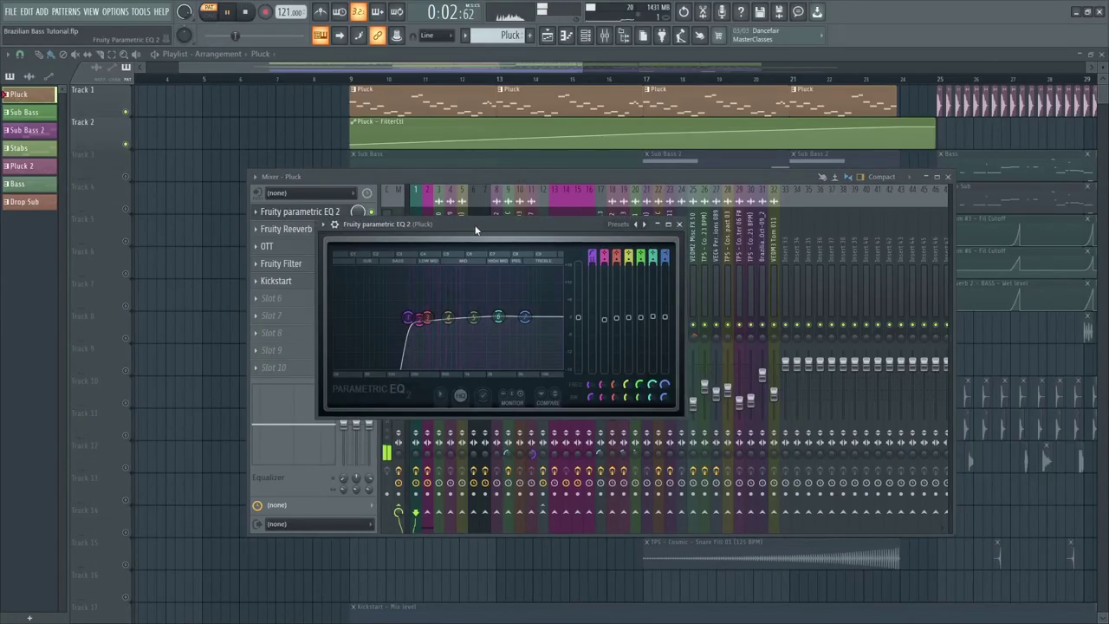
pyautogui.moveTo(475, 231); pyautogui.dragTo(505, 229)
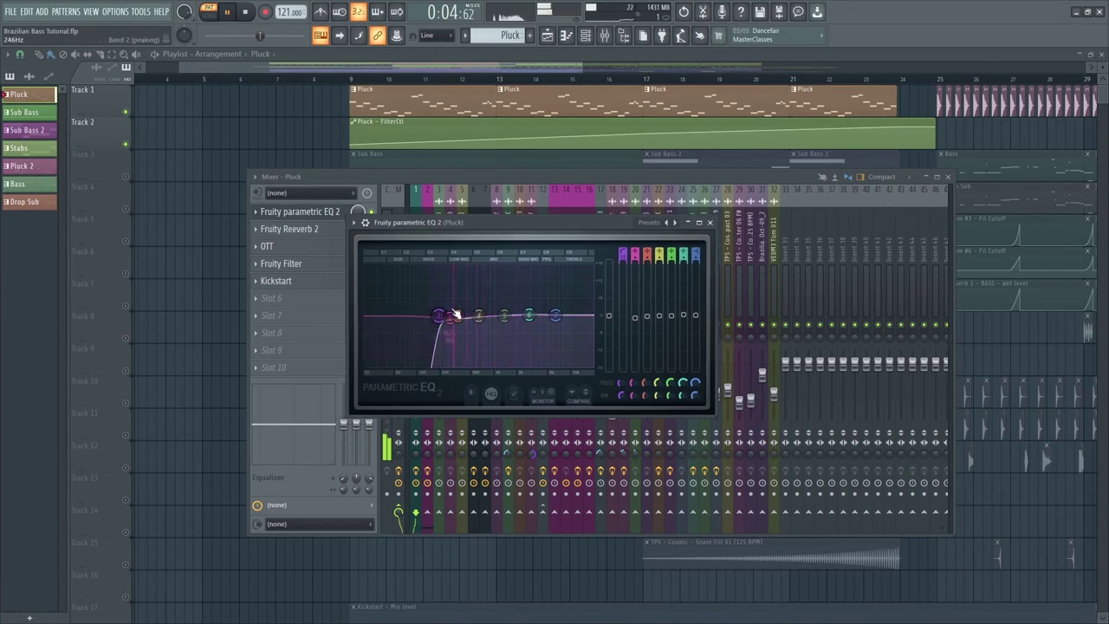
pyautogui.click(527, 185)
pyautogui.click(312, 229)
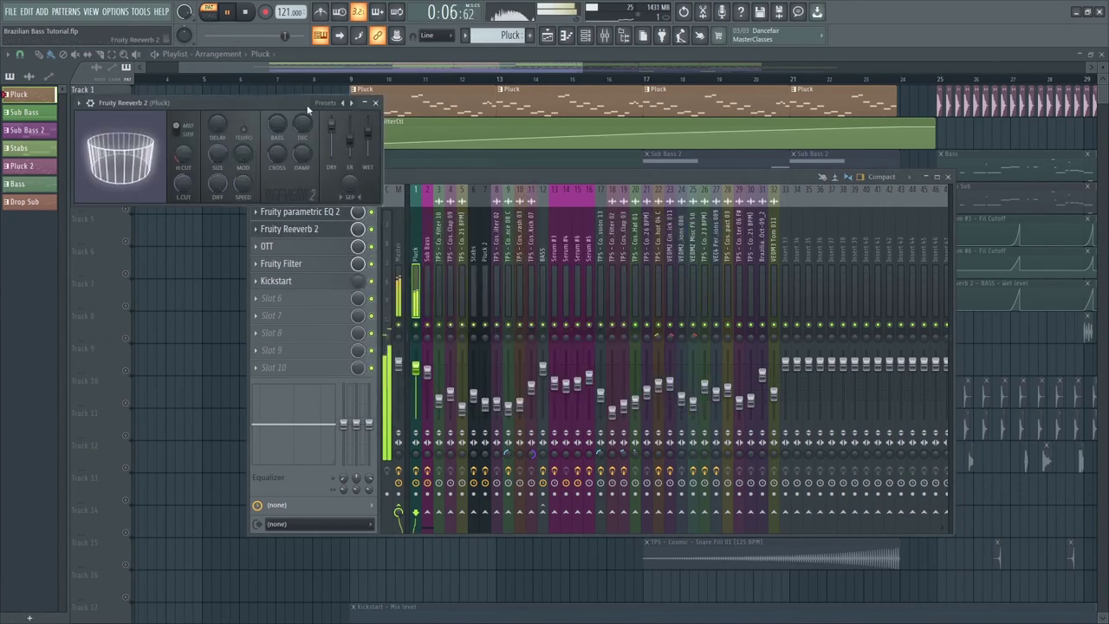
pyautogui.moveTo(296, 100); pyautogui.dragTo(633, 233)
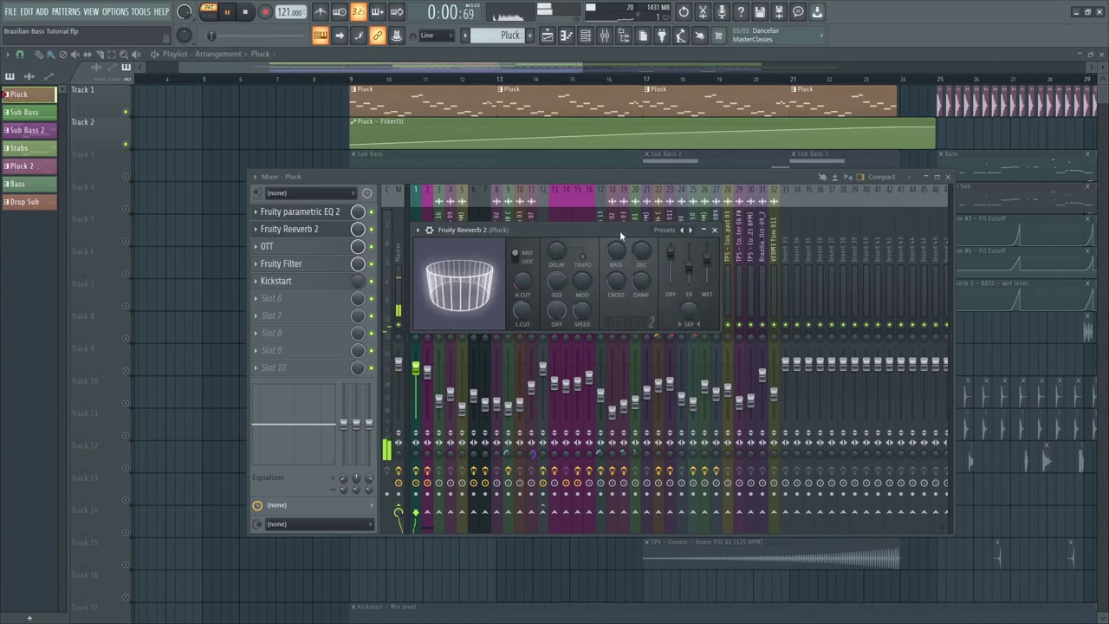
# Open the Pluck channel's OTT, Fruity Filter and Kickstart effects, arranging each over the mixer
pyautogui.click(330, 250)
pyautogui.moveTo(70, 110); pyautogui.dragTo(513, 203)
pyautogui.click(297, 266)
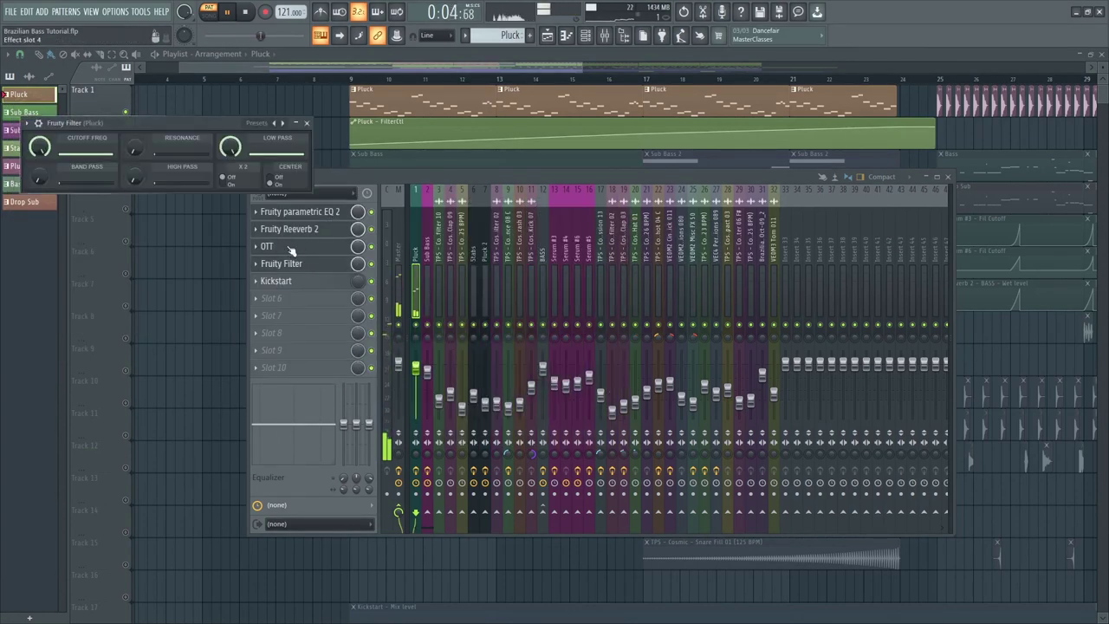
pyautogui.moveTo(198, 123); pyautogui.dragTo(566, 250)
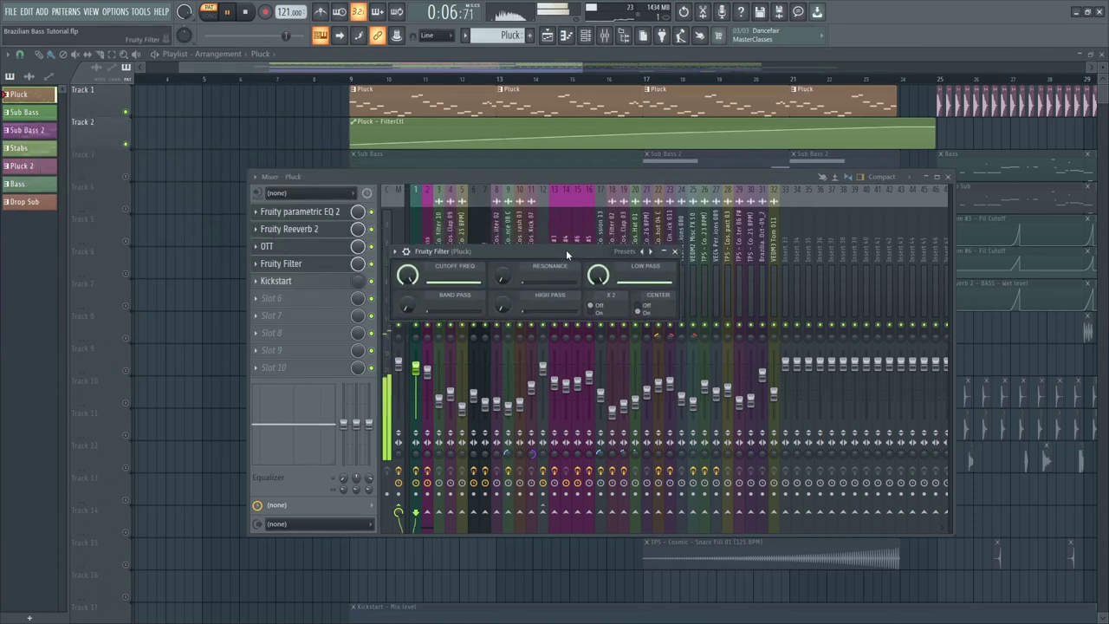
pyautogui.click(316, 285)
pyautogui.moveTo(275, 143); pyautogui.dragTo(590, 239)
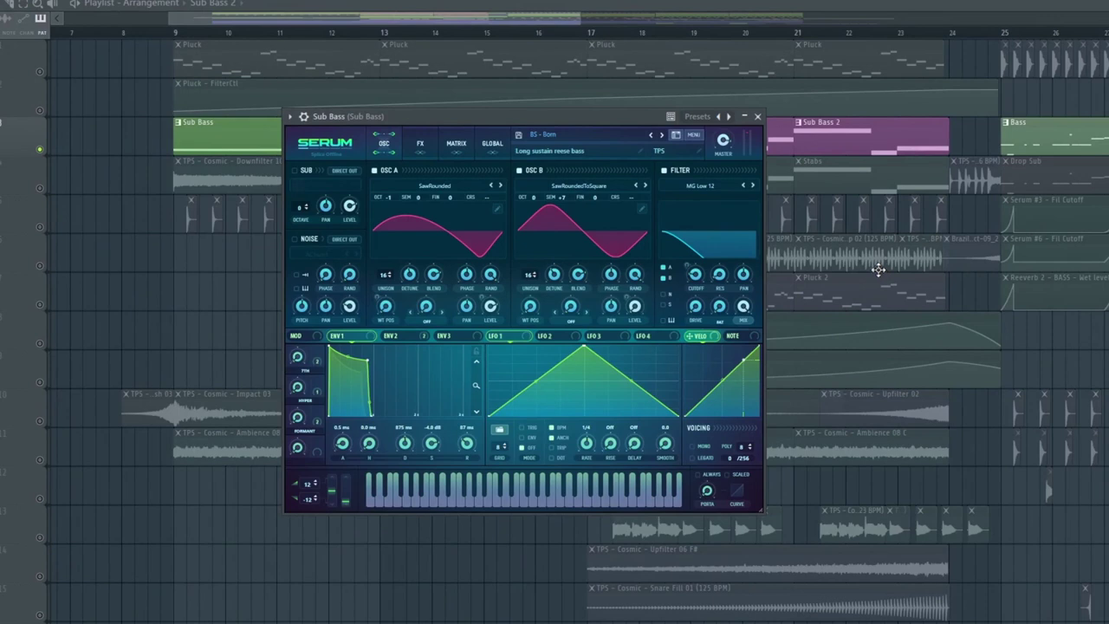
# Close the Sub Bass synth and play the arrangement, restarting playback from bar 17
pyautogui.click(567, 21)
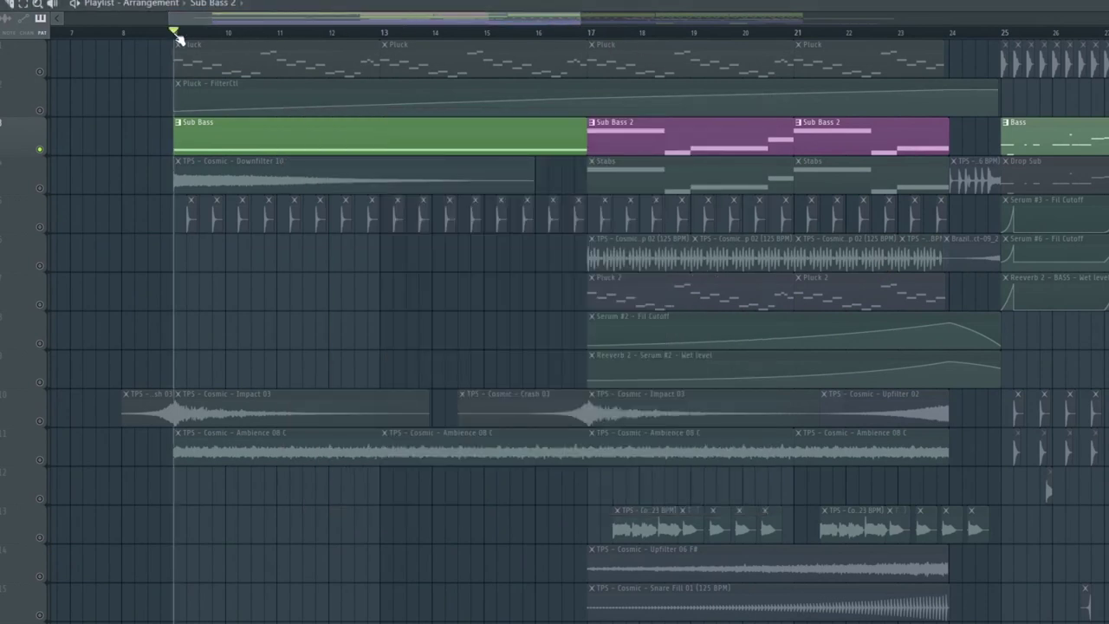
pyautogui.press('space')
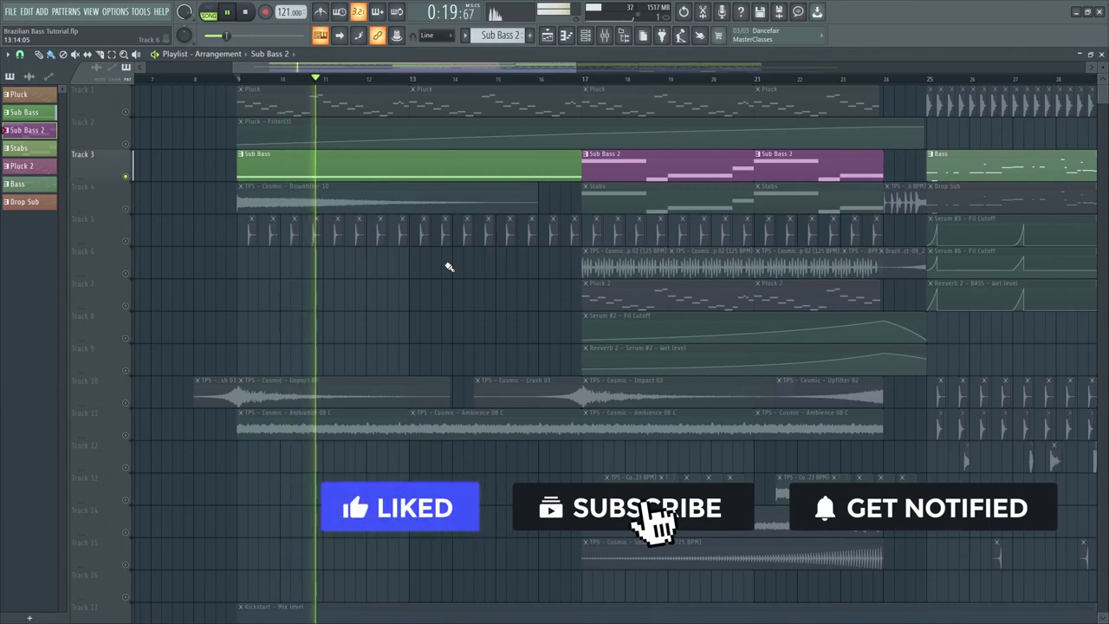
pyautogui.click(566, 70)
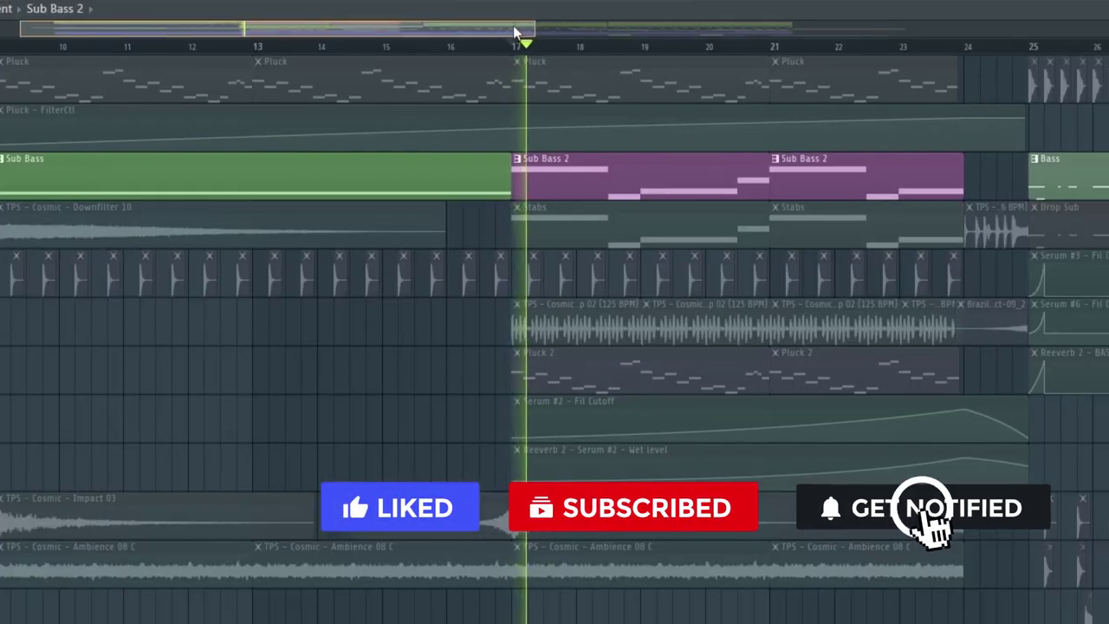
pyautogui.moveTo(515, 29); pyautogui.dragTo(655, 15)
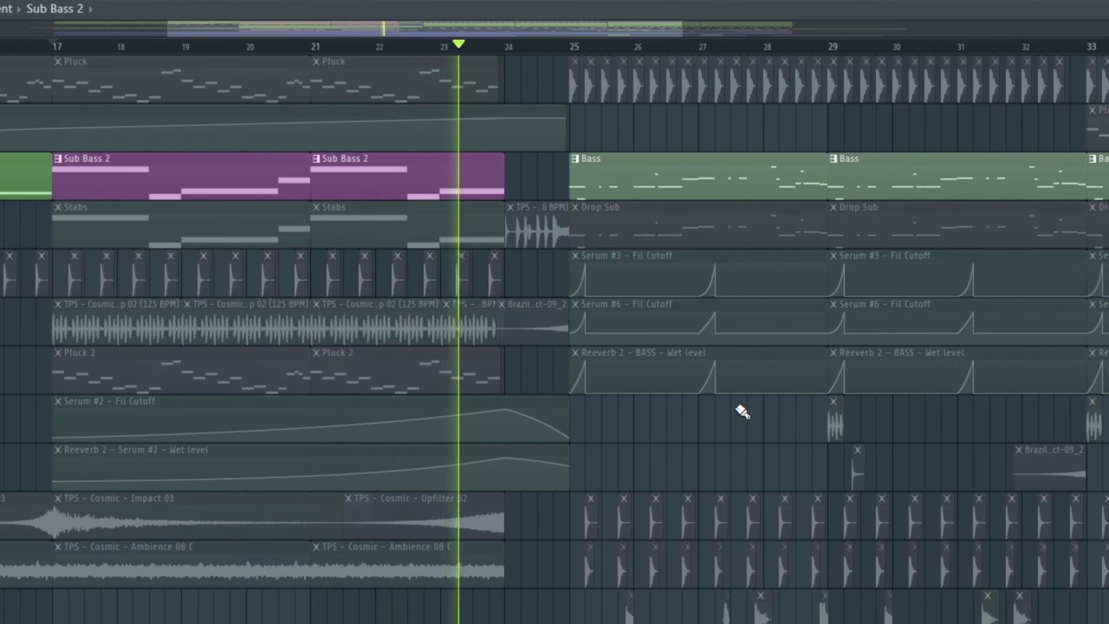
pyautogui.press('space')
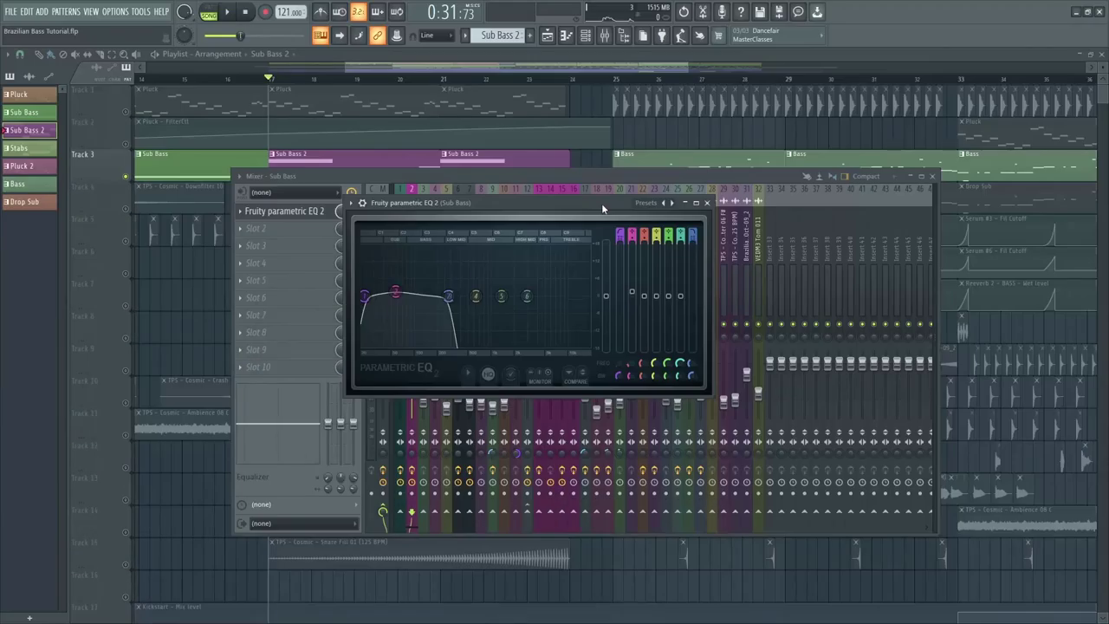
pyautogui.press('space')
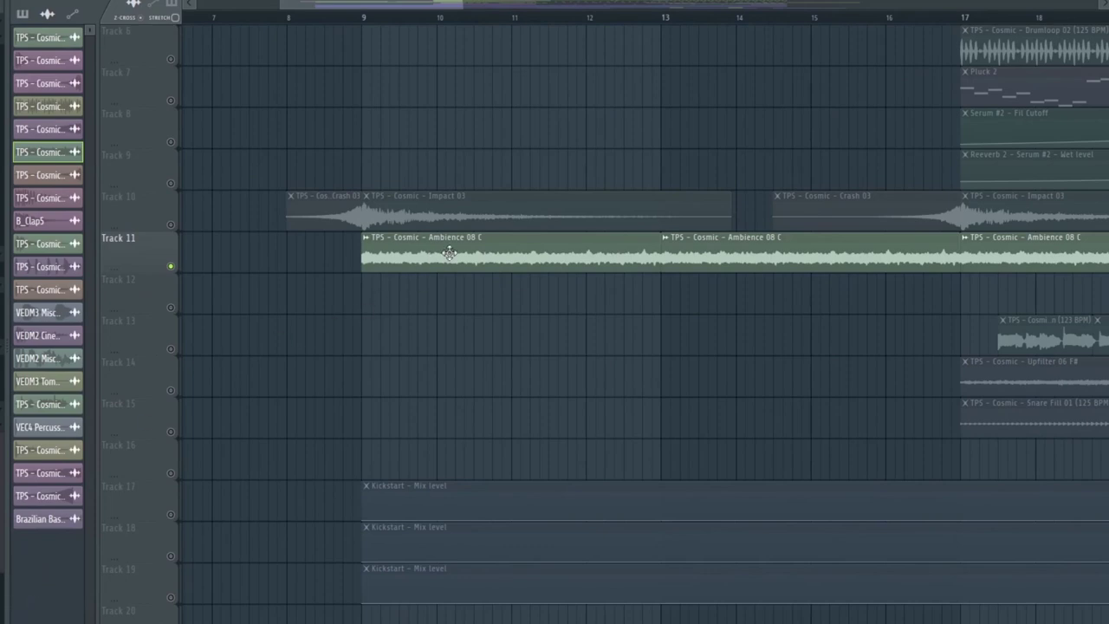
# From bar 9, adjust the Ambience 08 C sample's pitch, then stop playback
pyautogui.click(364, 15)
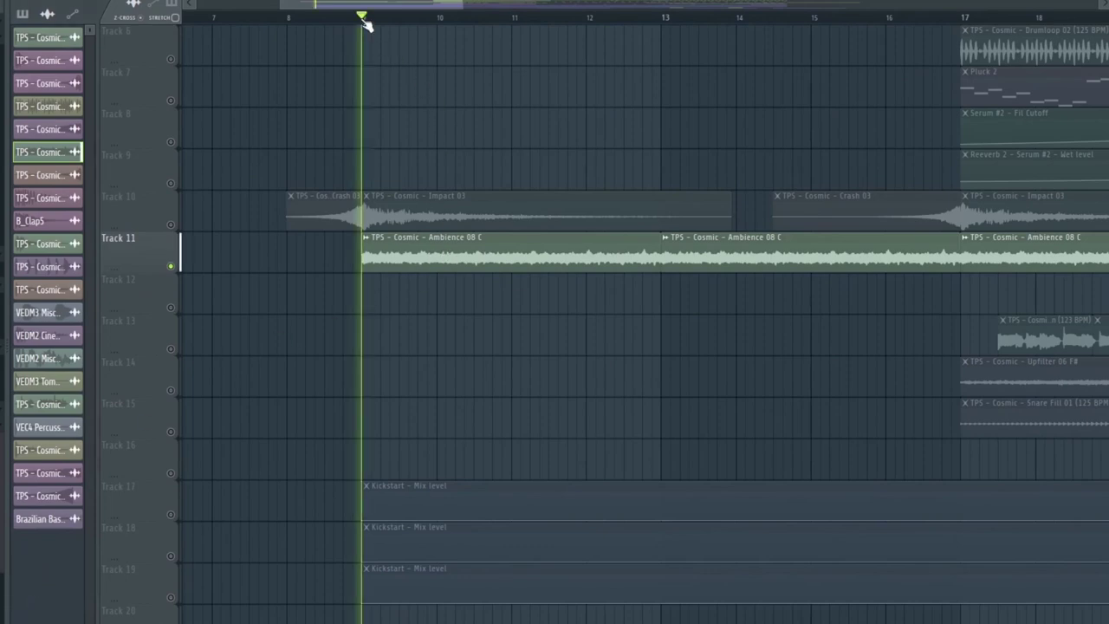
pyautogui.click(471, 237)
pyautogui.moveTo(316, 202); pyautogui.dragTo(316, 195)
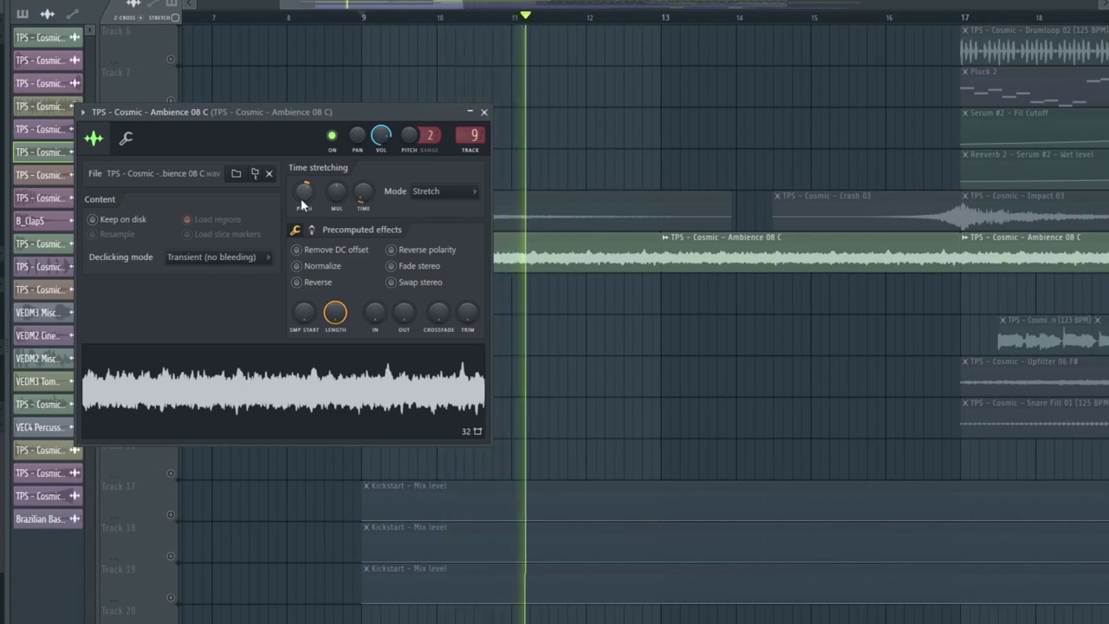
pyautogui.click(411, 10)
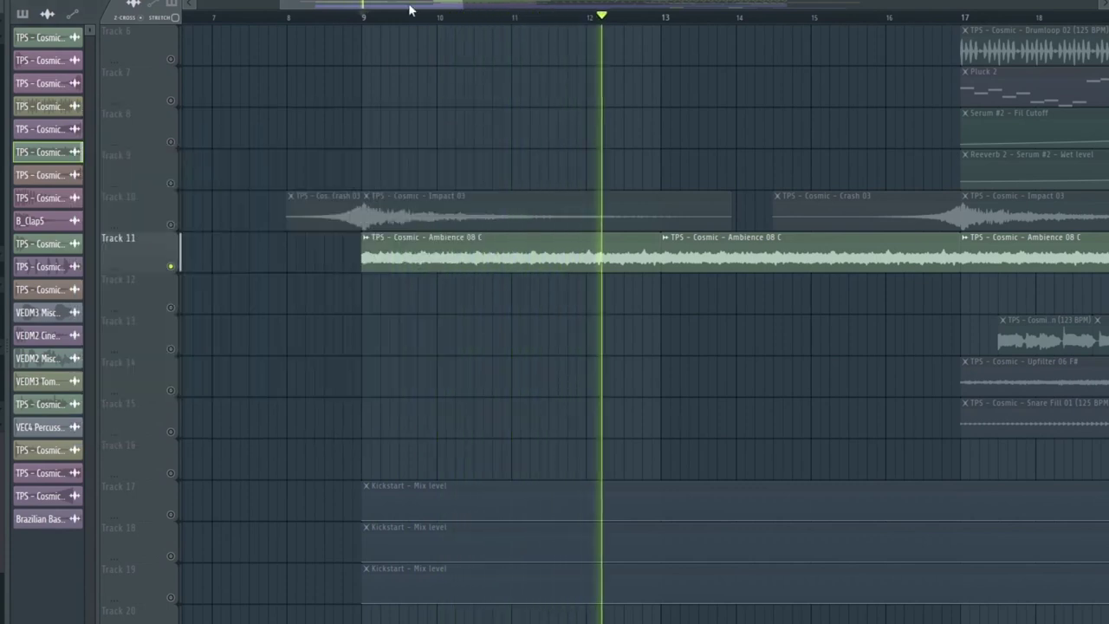
pyautogui.press('space')
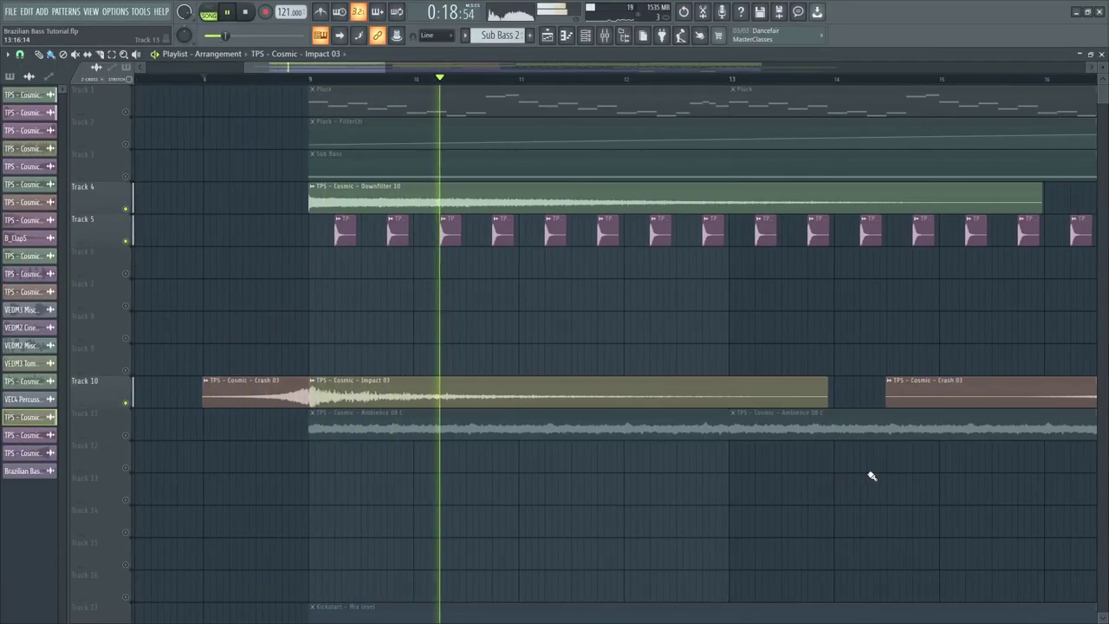
# Open the Downfilter 10, Clap 09, Impact 03 and Crash 03 sample settings, moving the windows aside
pyautogui.doubleClick(721, 200)
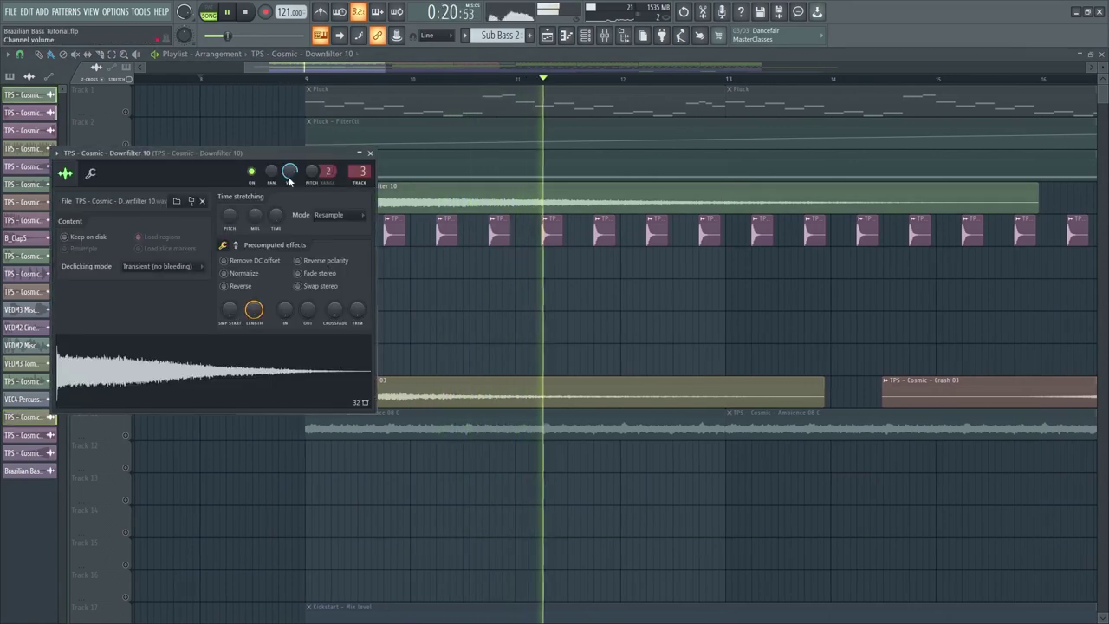
pyautogui.moveTo(273, 152); pyautogui.dragTo(420, 196)
pyautogui.doubleClick(603, 227)
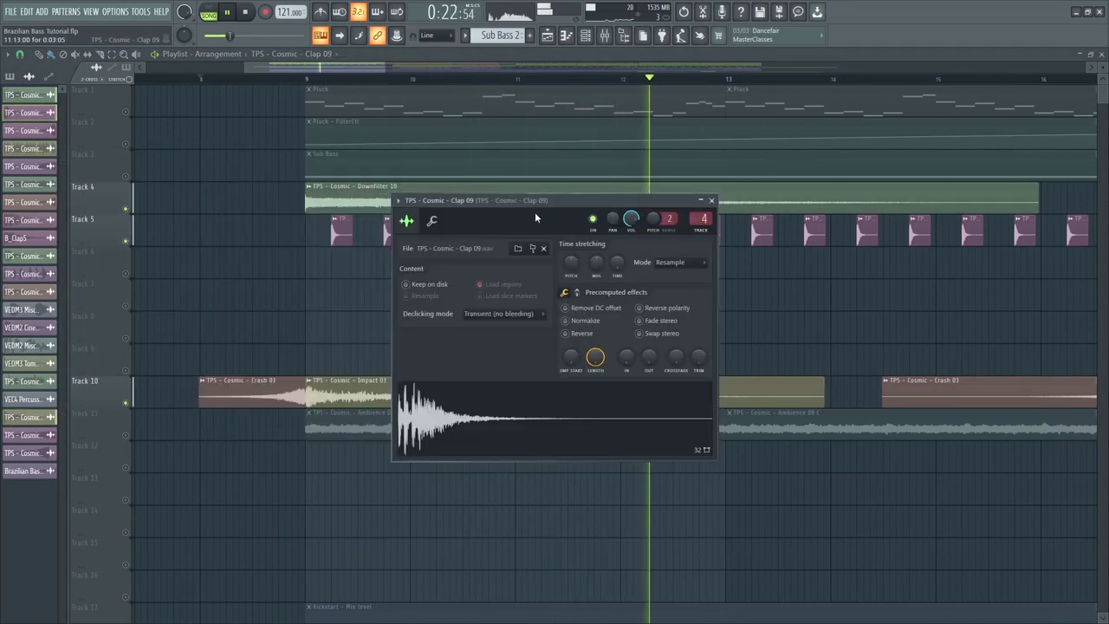
pyautogui.doubleClick(351, 395)
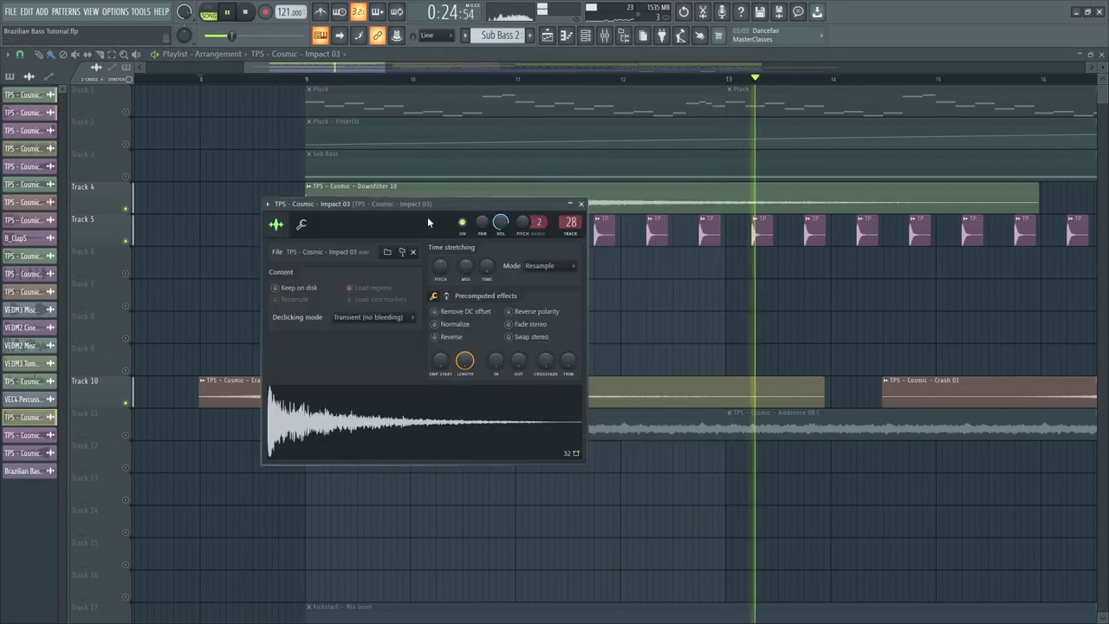
pyautogui.moveTo(442, 217); pyautogui.dragTo(552, 222)
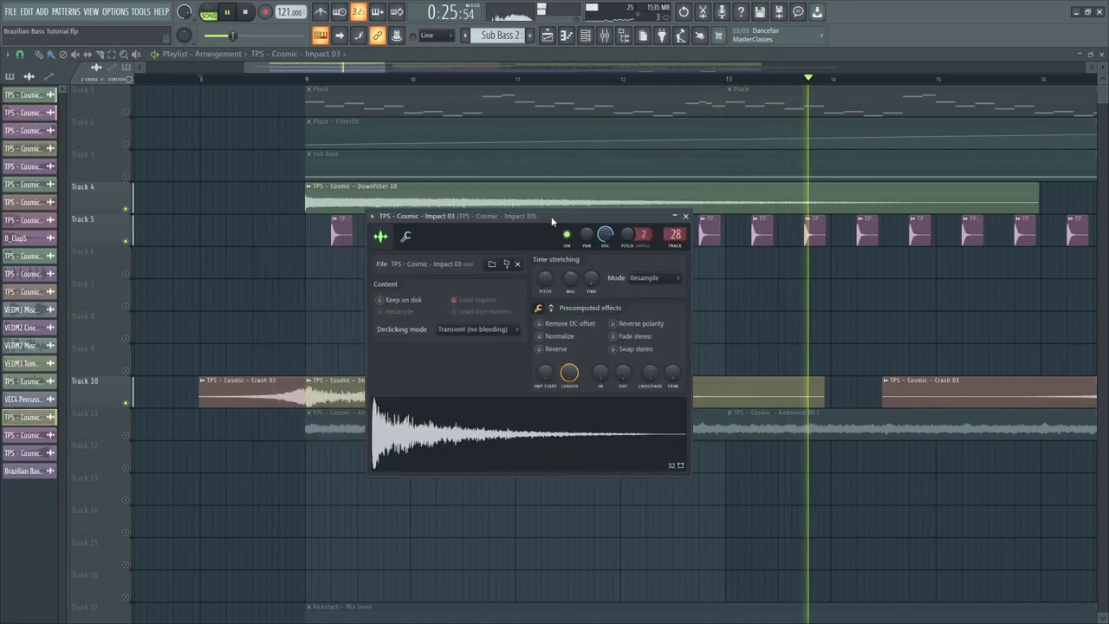
pyautogui.doubleClick(251, 394)
pyautogui.moveTo(260, 166); pyautogui.dragTo(299, 174)
pyautogui.moveTo(501, 186); pyautogui.dragTo(551, 194)
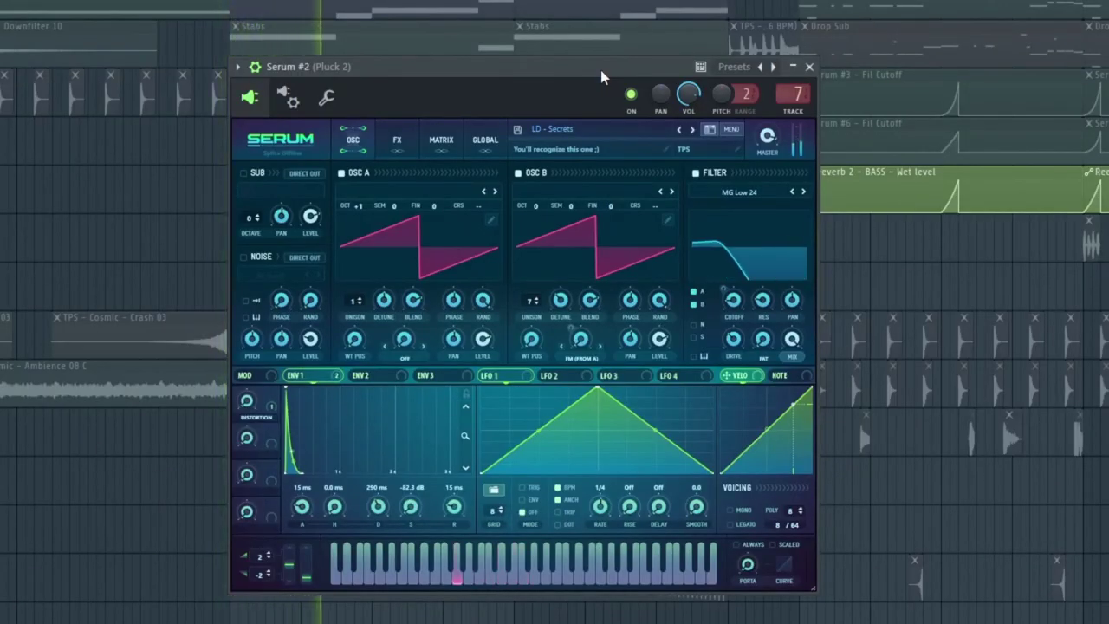
# Close the Serum #2 synth and scroll the playlist along during playback
pyautogui.press('Escape')
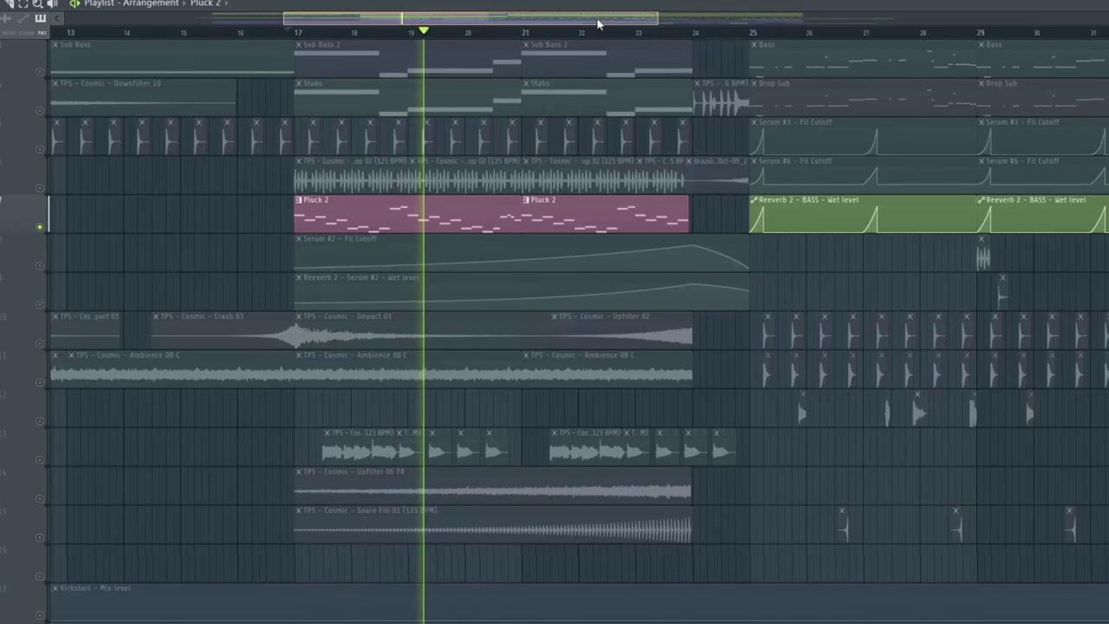
pyautogui.moveTo(602, 22); pyautogui.dragTo(618, 22)
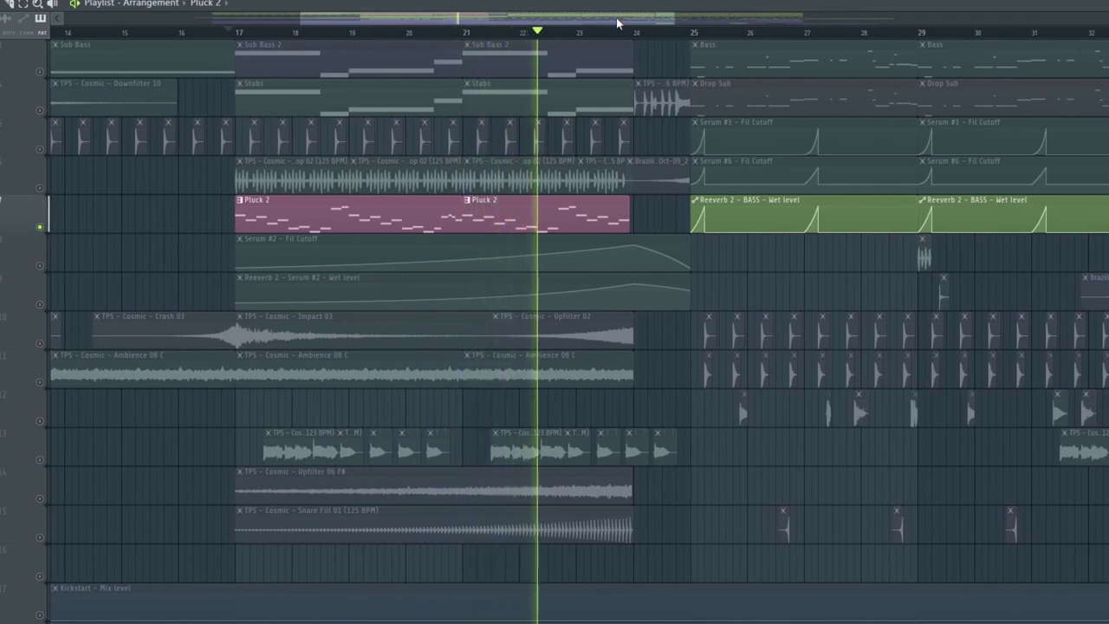
pyautogui.moveTo(617, 24); pyautogui.dragTo(626, 20)
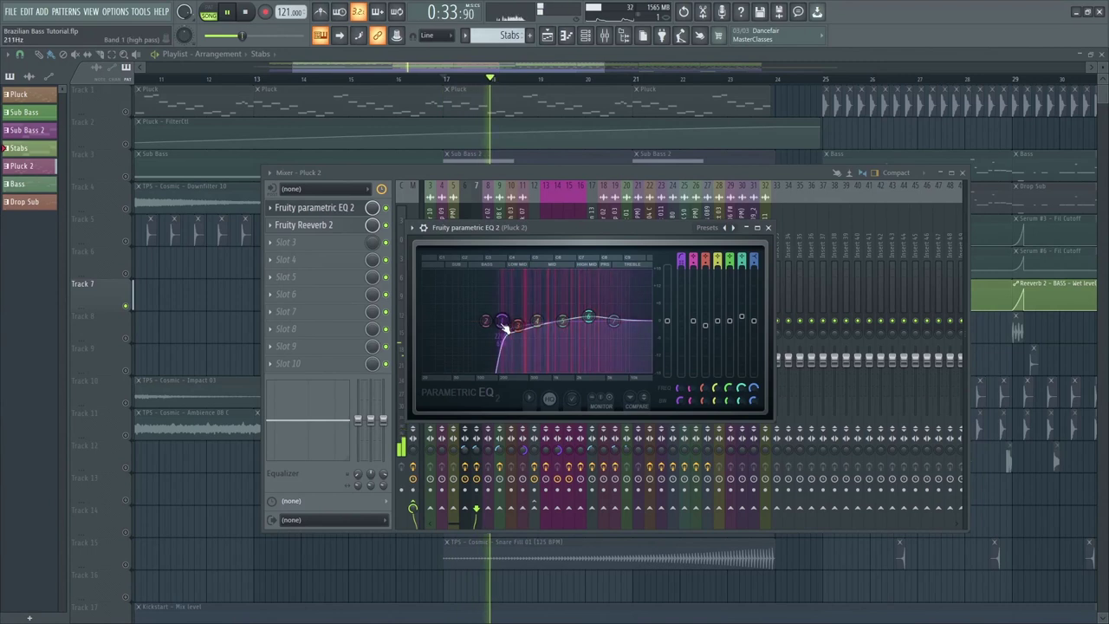
# Raise Pluck 2's sixth EQ band to about 2978 Hz, then view and close its Reeverb 2
pyautogui.moveTo(590, 322); pyautogui.dragTo(592, 322)
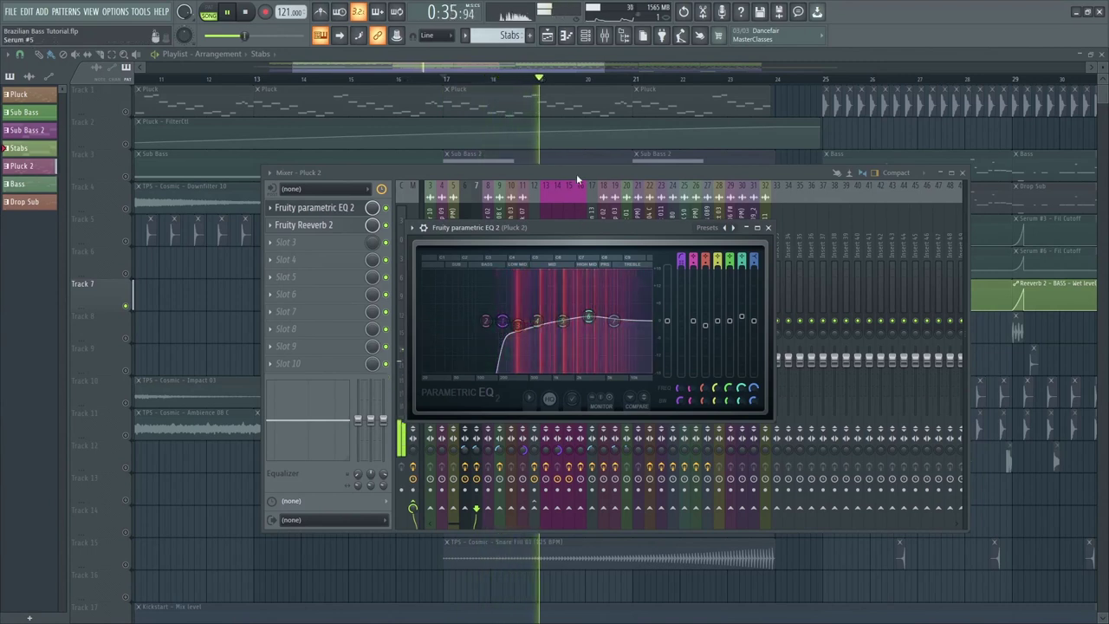
pyautogui.click(576, 174)
pyautogui.click(355, 231)
pyautogui.moveTo(221, 120); pyautogui.dragTo(612, 200)
pyautogui.click(714, 202)
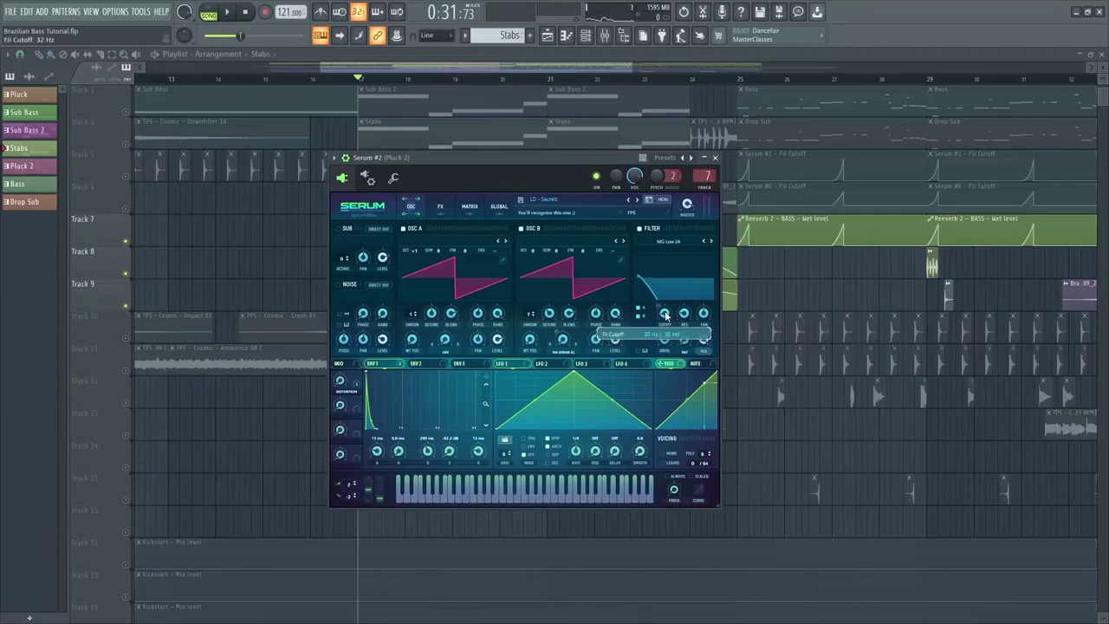
# Create last-tweaked automation clips for Serum #2's filter cutoff and Pluck 2's Reeverb 2 Wet level
pyautogui.click(140, 11)
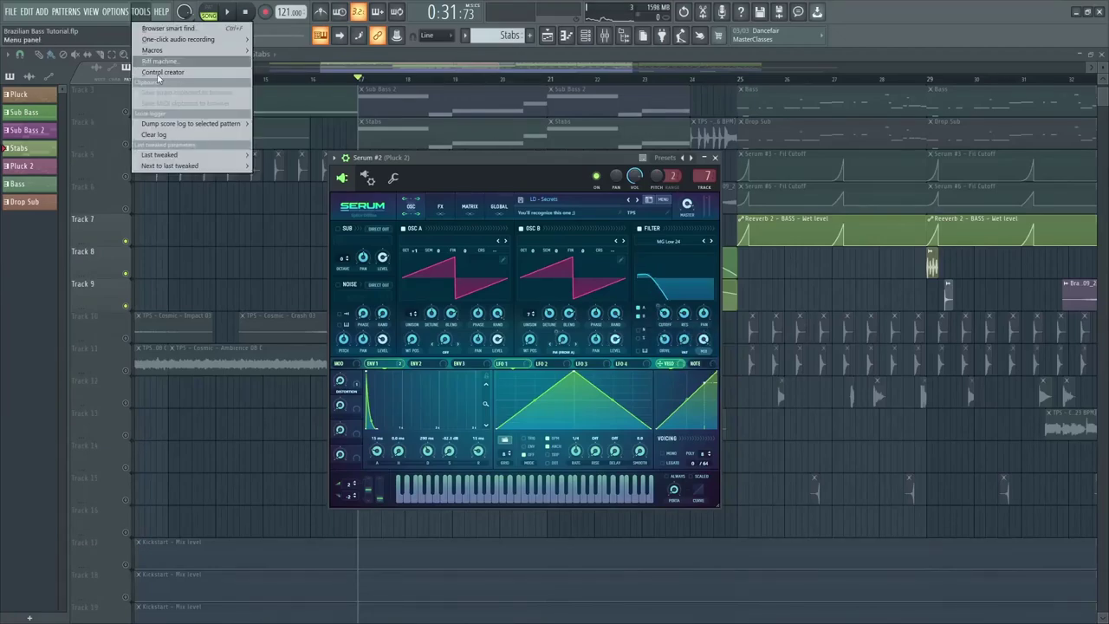
pyautogui.moveTo(188, 156)
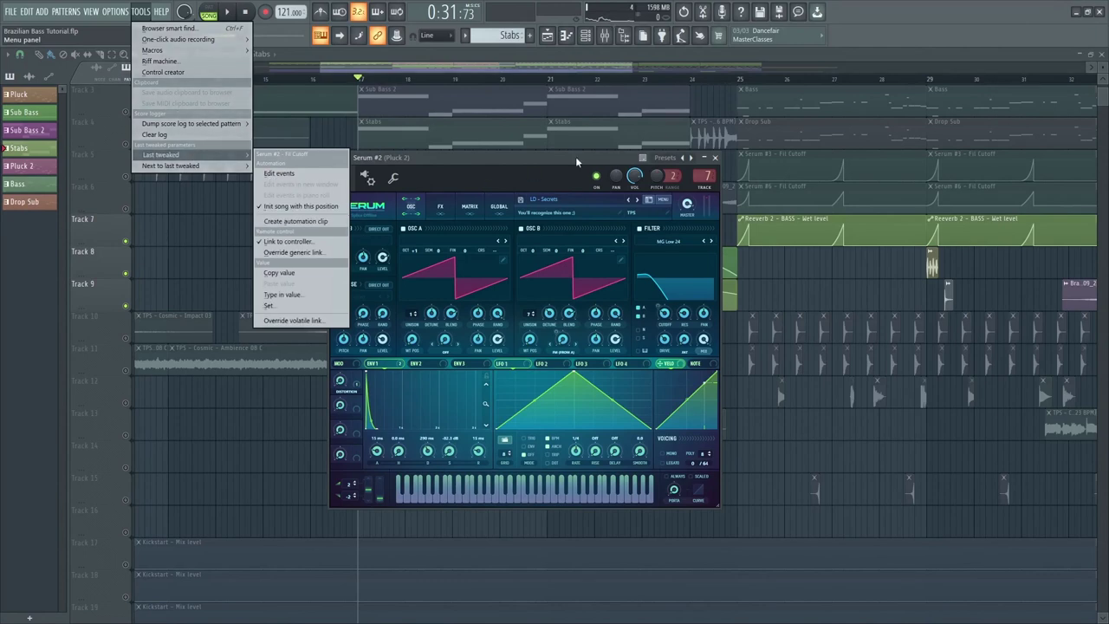
pyautogui.click(606, 37)
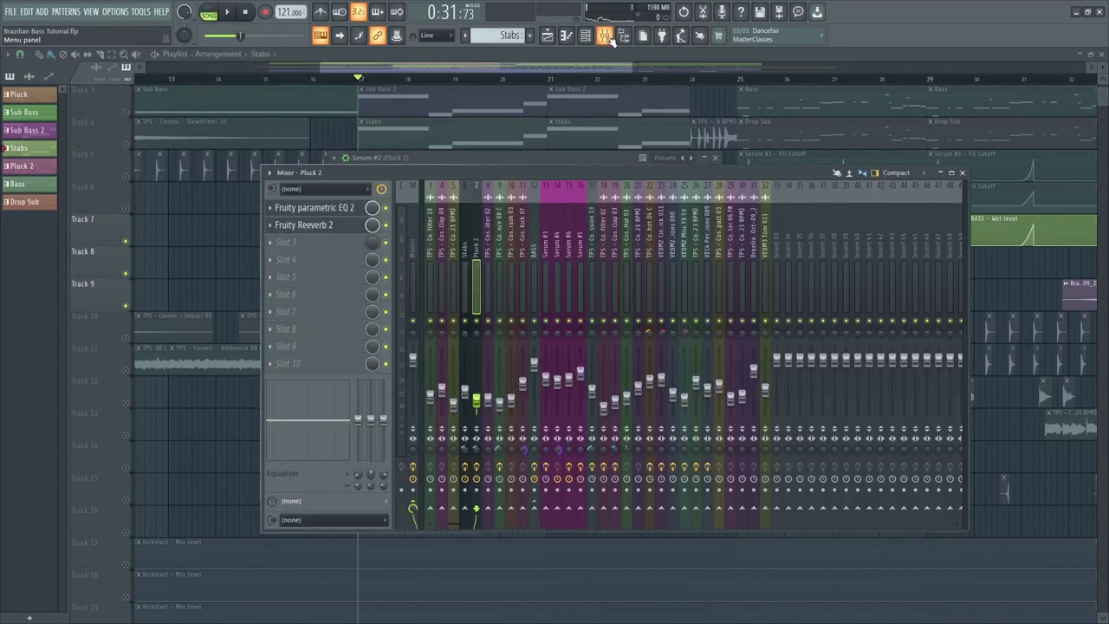
pyautogui.click(327, 228)
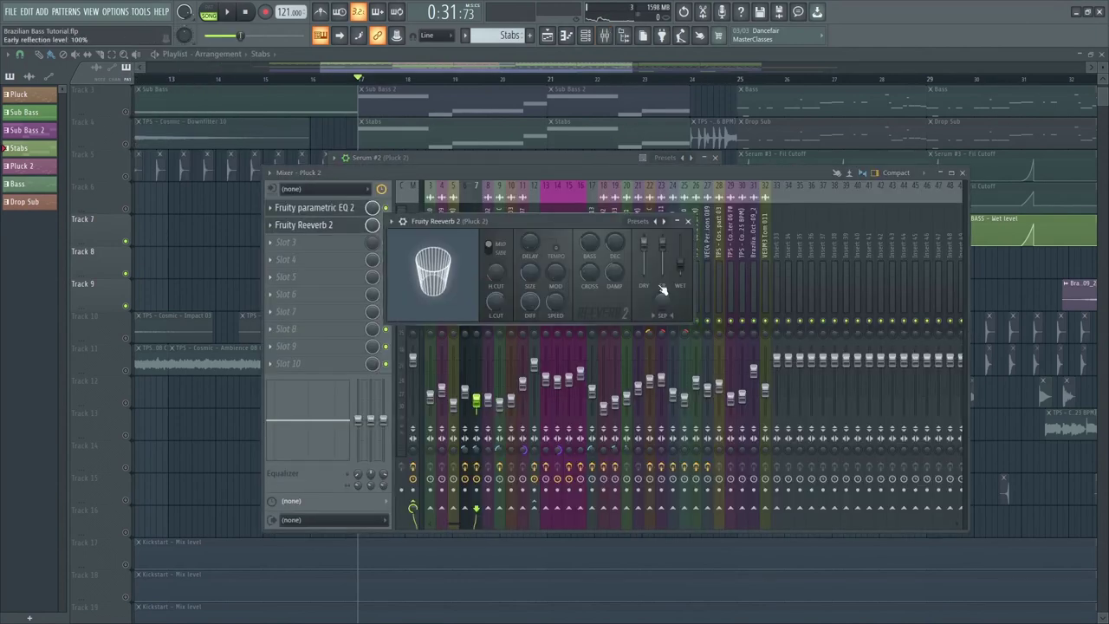
pyautogui.click(140, 12)
pyautogui.moveTo(205, 159)
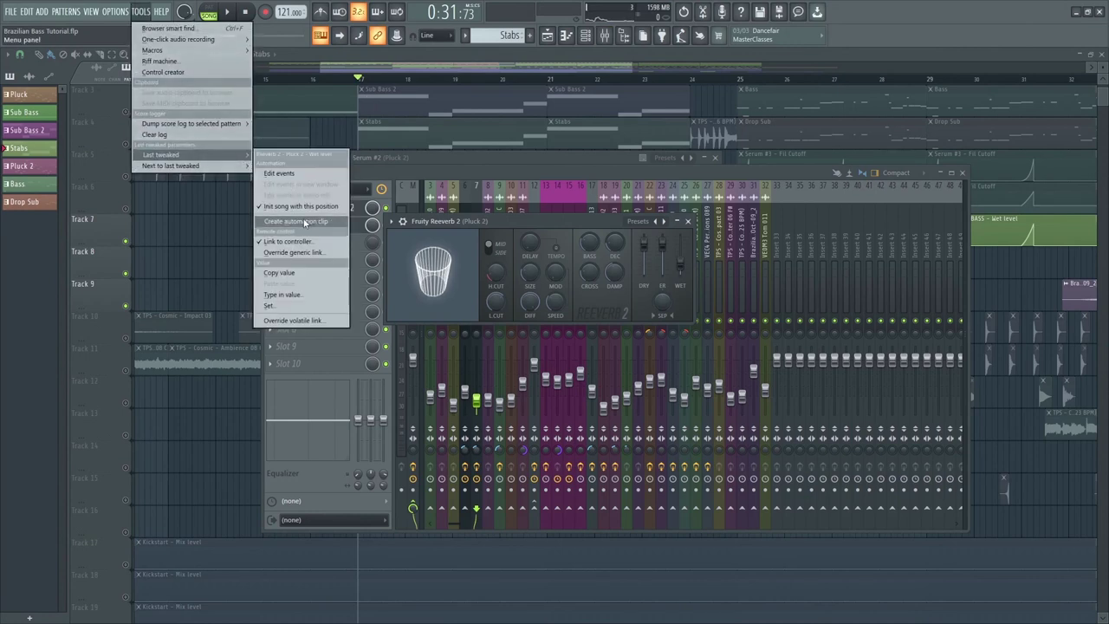
pyautogui.click(490, 60)
pyautogui.click(490, 60)
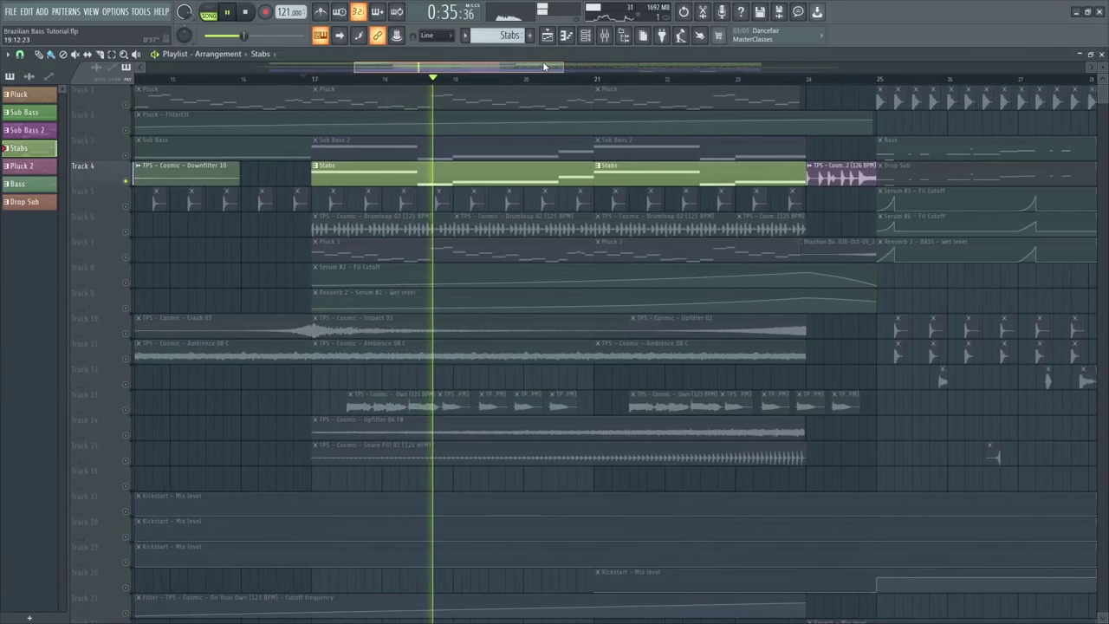
pyautogui.press('F9')
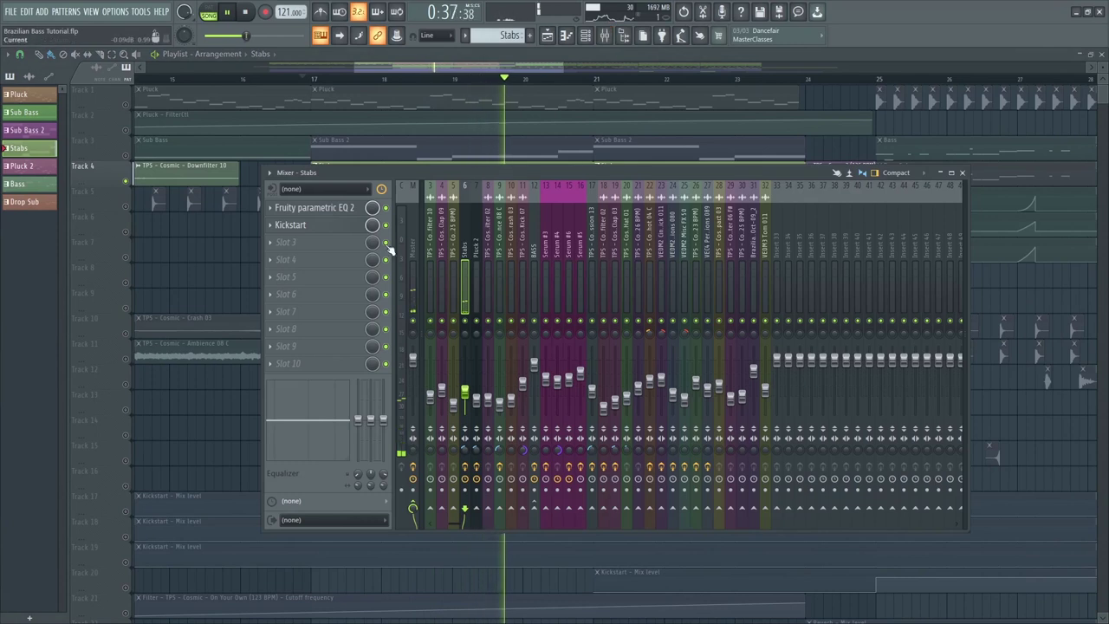
pyautogui.click(342, 208)
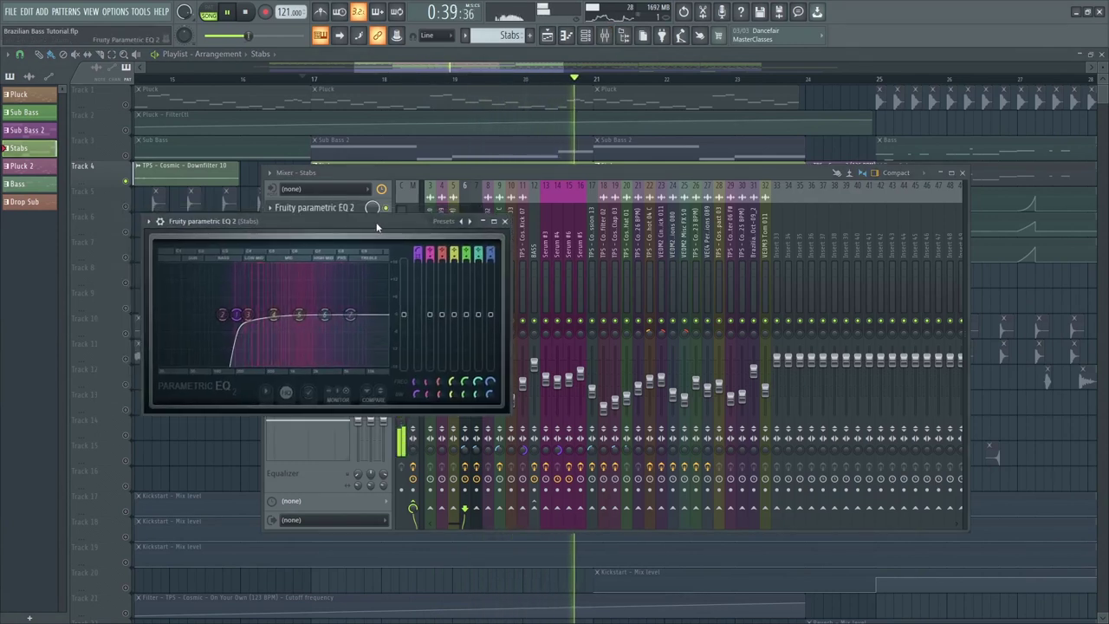
pyautogui.click(423, 169)
pyautogui.click(344, 227)
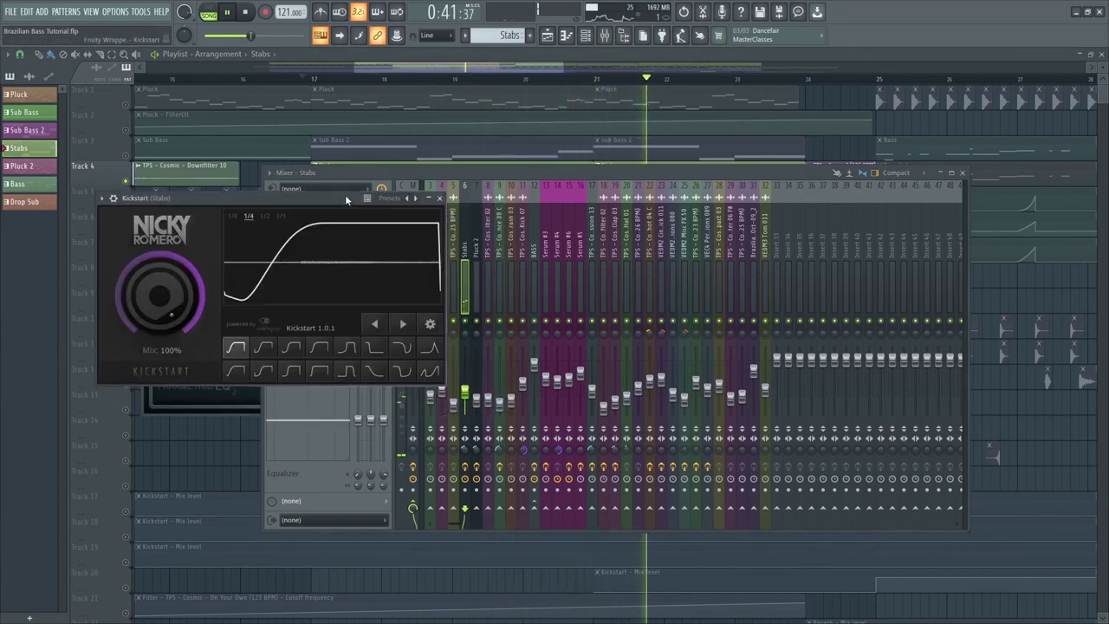
pyautogui.moveTo(345, 194); pyautogui.dragTo(513, 212)
pyautogui.click(511, 175)
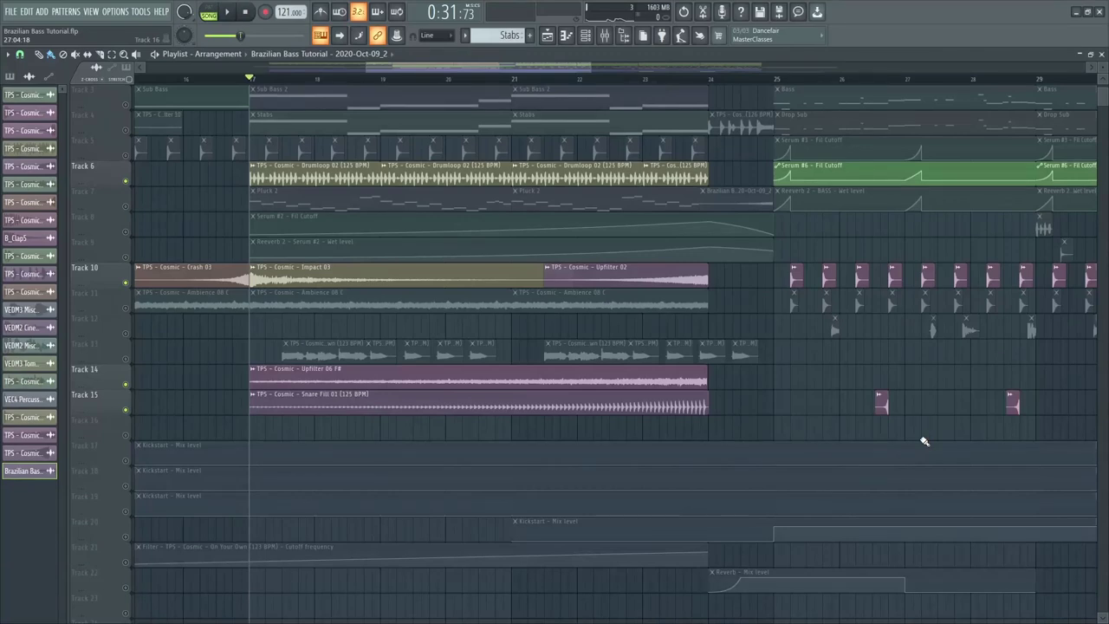
pyautogui.press('space')
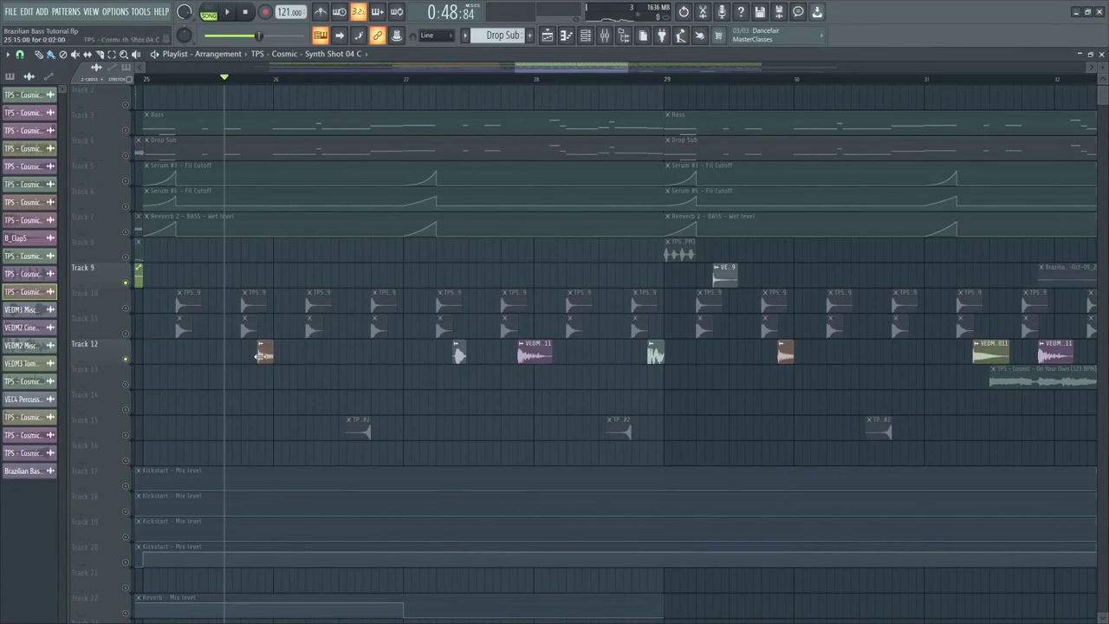
pyautogui.doubleClick(262, 352)
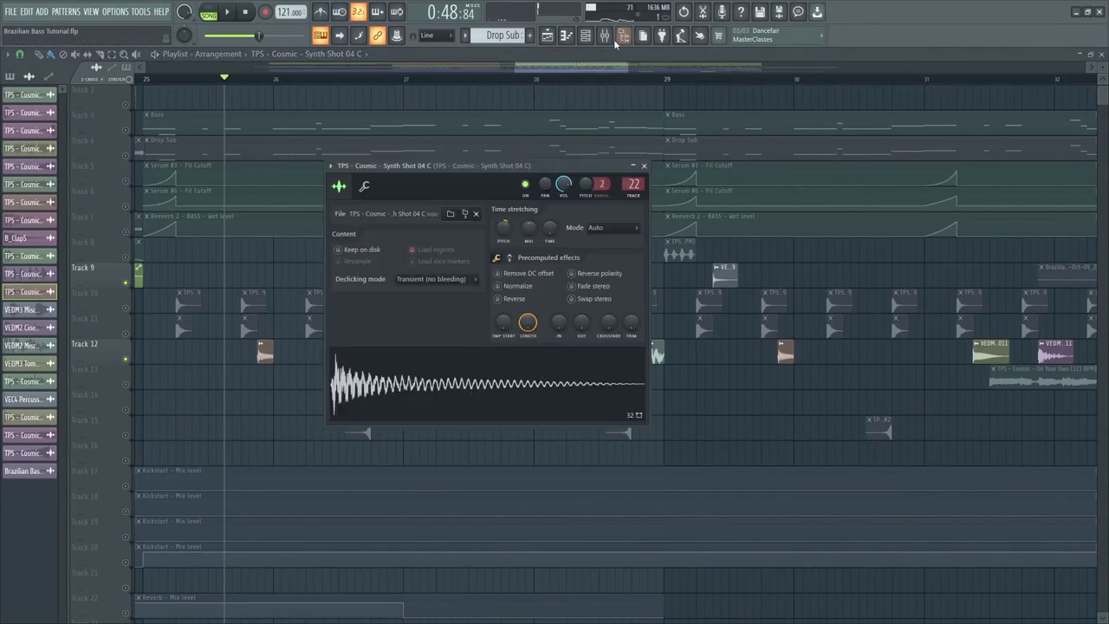
pyautogui.click(616, 41)
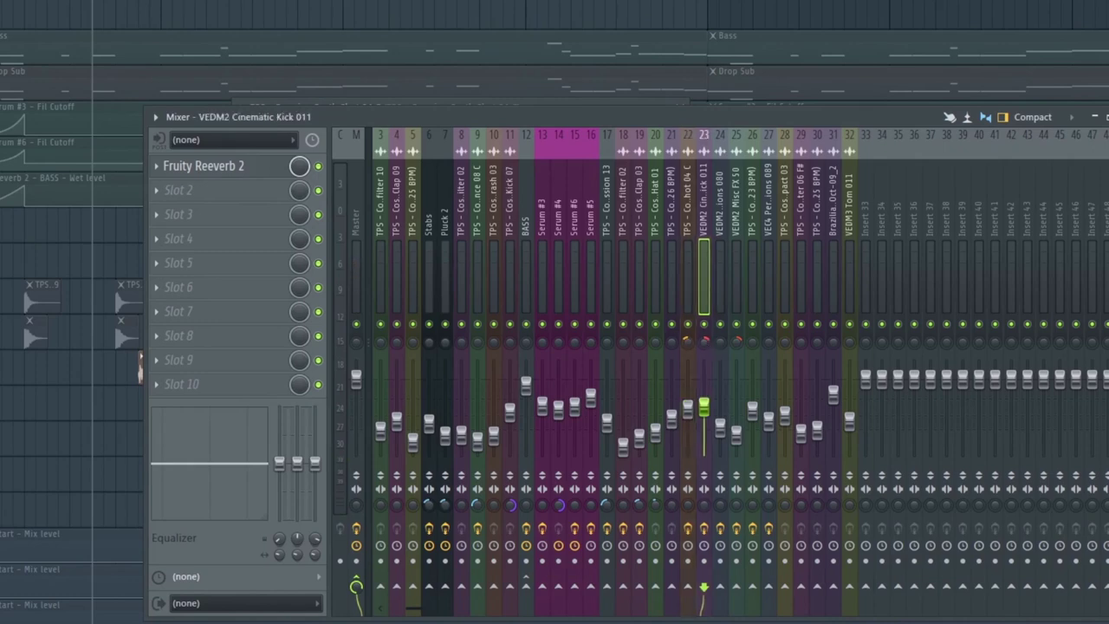
pyautogui.click(650, 23)
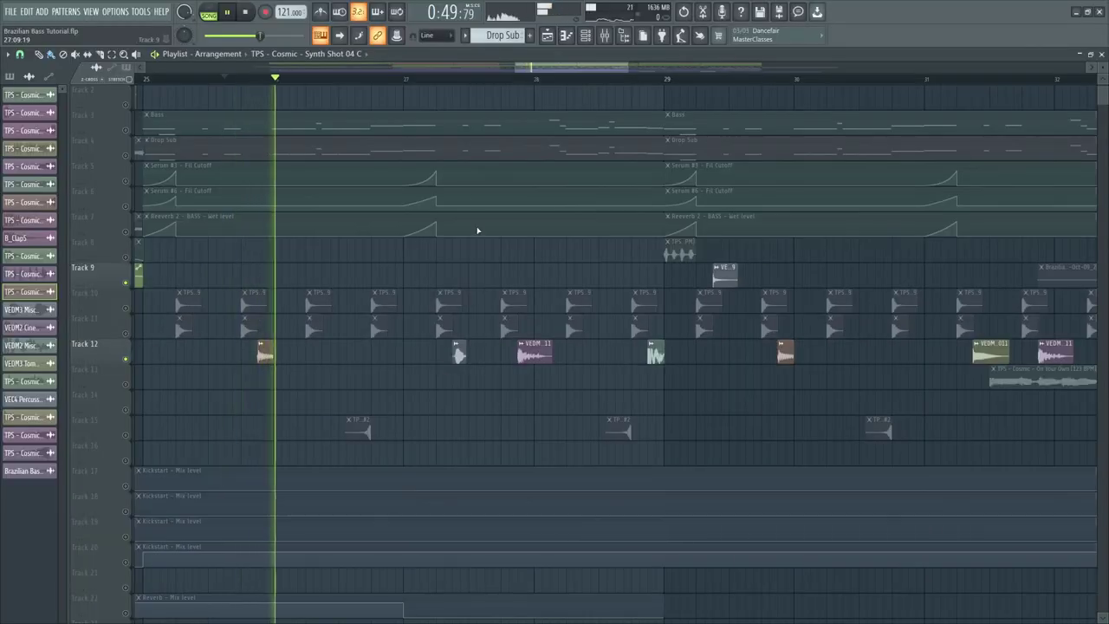
pyautogui.click(445, 84)
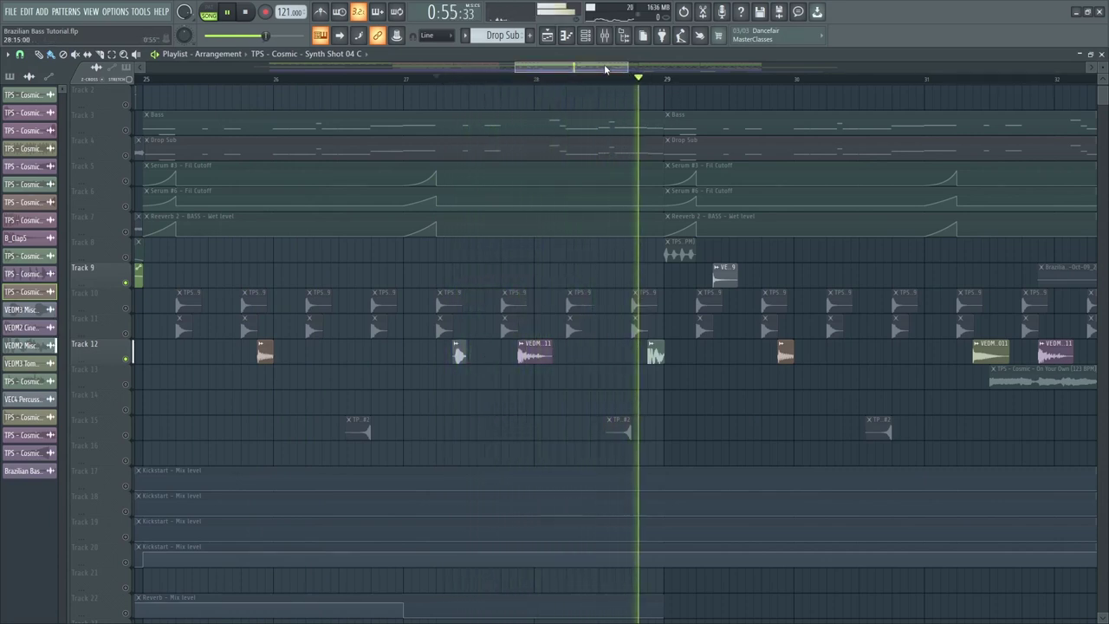
pyautogui.hscroll(2, 617, 69)
pyautogui.hscroll(1, 617, 69)
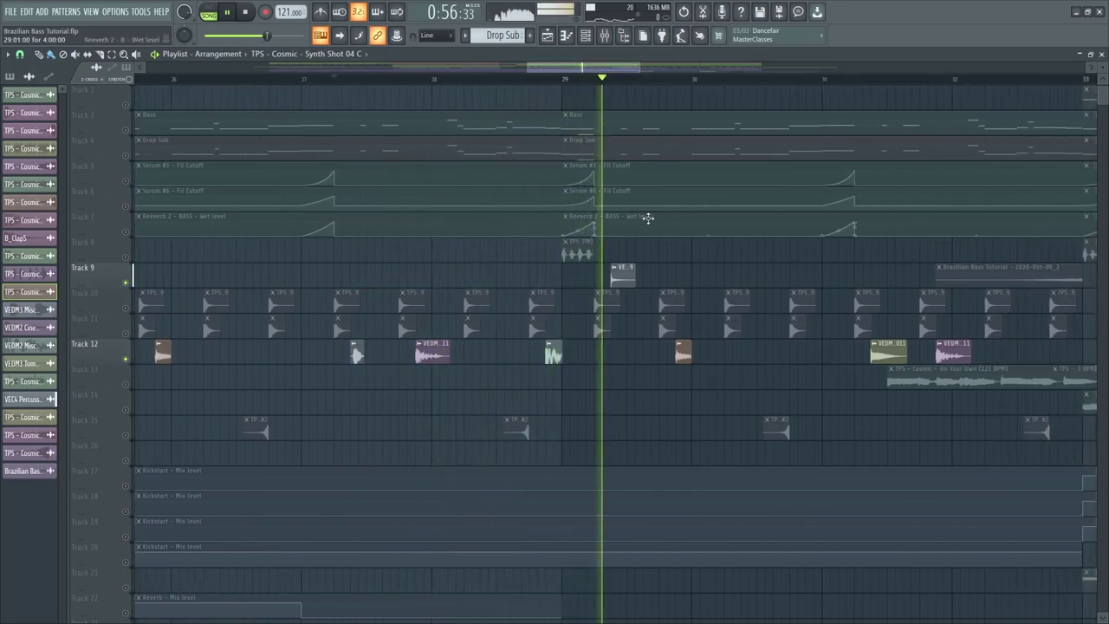
pyautogui.press('space')
# Open the Fruity Delay 3 on the VEC4 Percussions 089 track and load its Stereoized preset
pyautogui.doubleClick(628, 283)
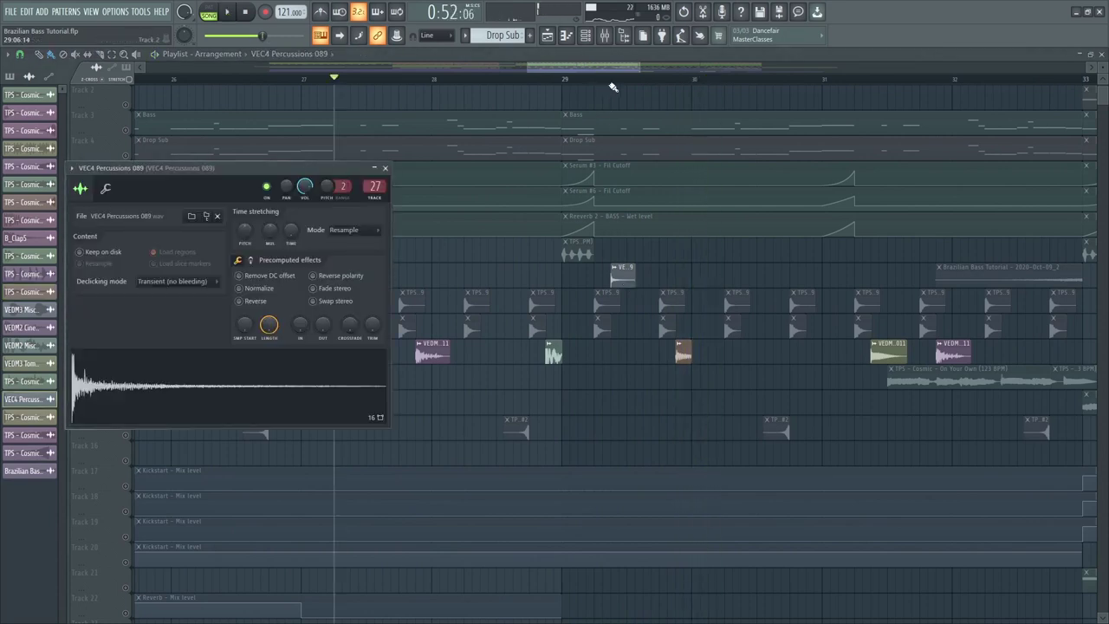
pyautogui.click(607, 37)
pyautogui.click(327, 211)
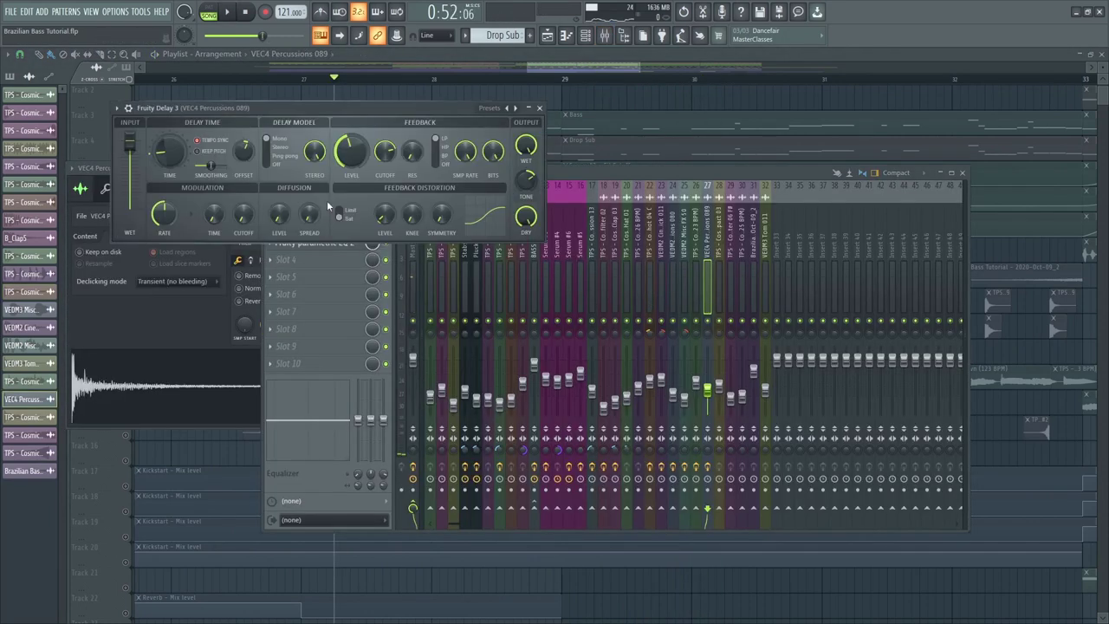
pyautogui.moveTo(394, 110); pyautogui.dragTo(598, 223)
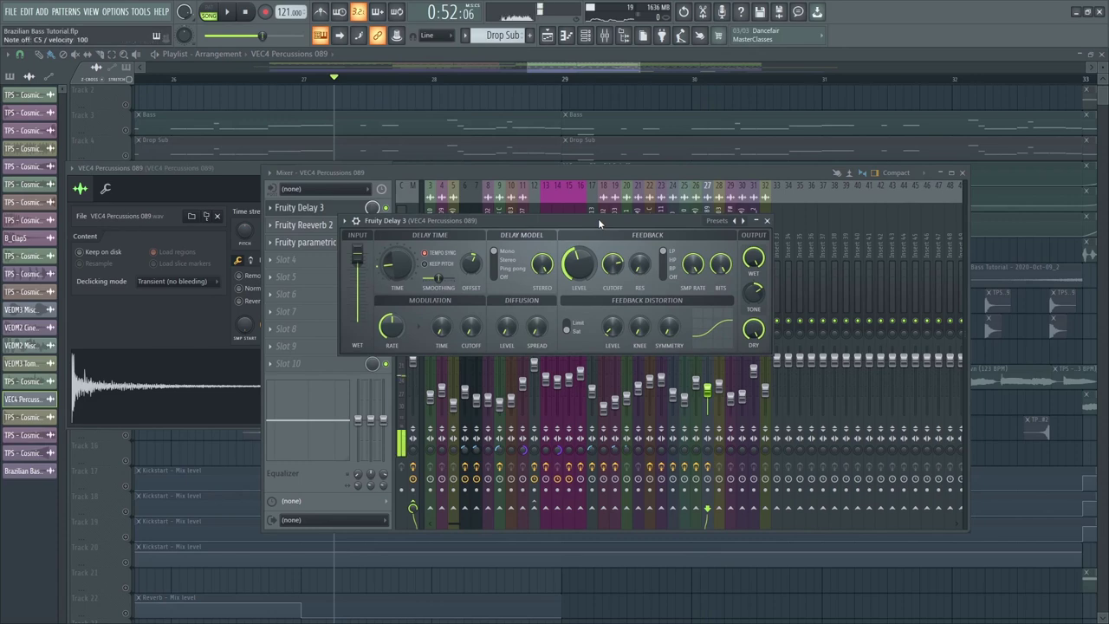
pyautogui.click(345, 221)
pyautogui.moveTo(384, 272)
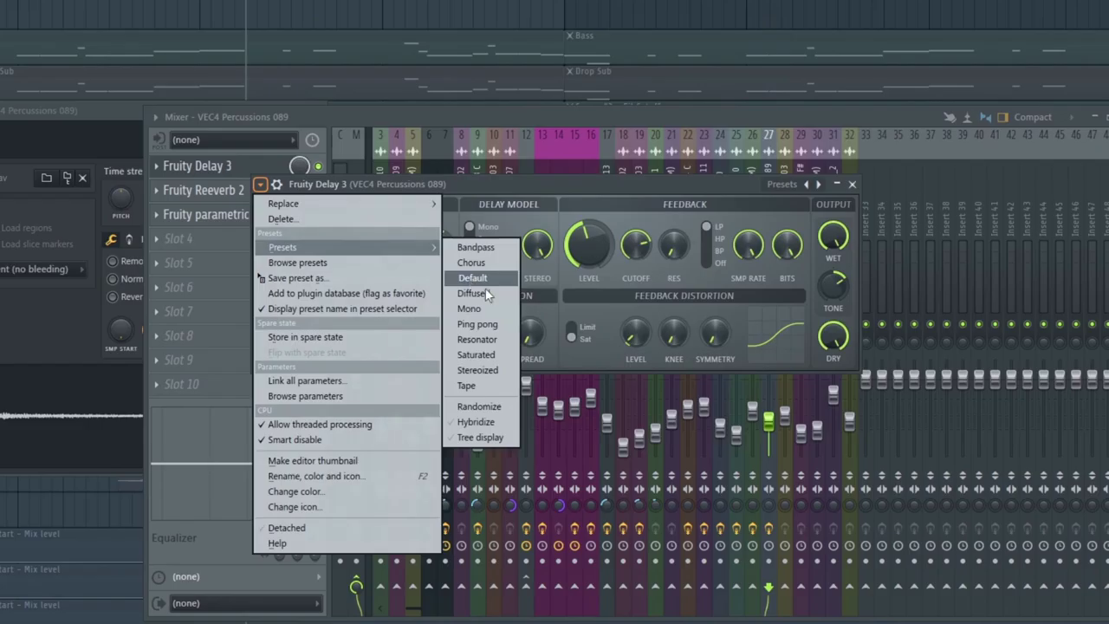
pyautogui.click(480, 370)
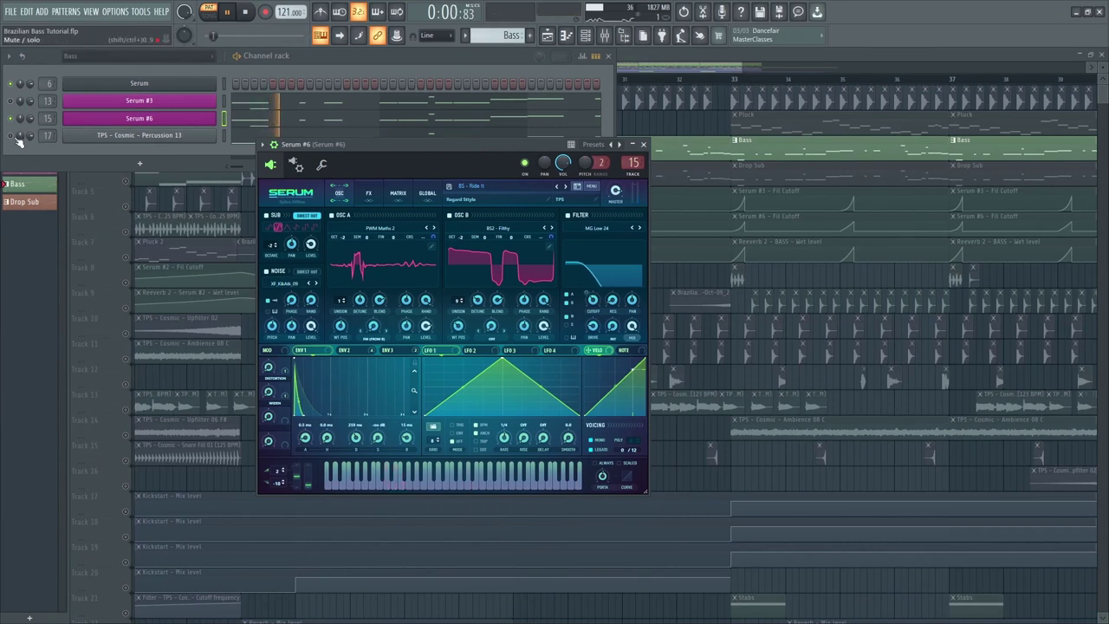
# Open the Percussion 13 channel settings, move them aside, then bring up the Serum #6 patch
pyautogui.click(147, 135)
pyautogui.moveTo(478, 183); pyautogui.dragTo(441, 186)
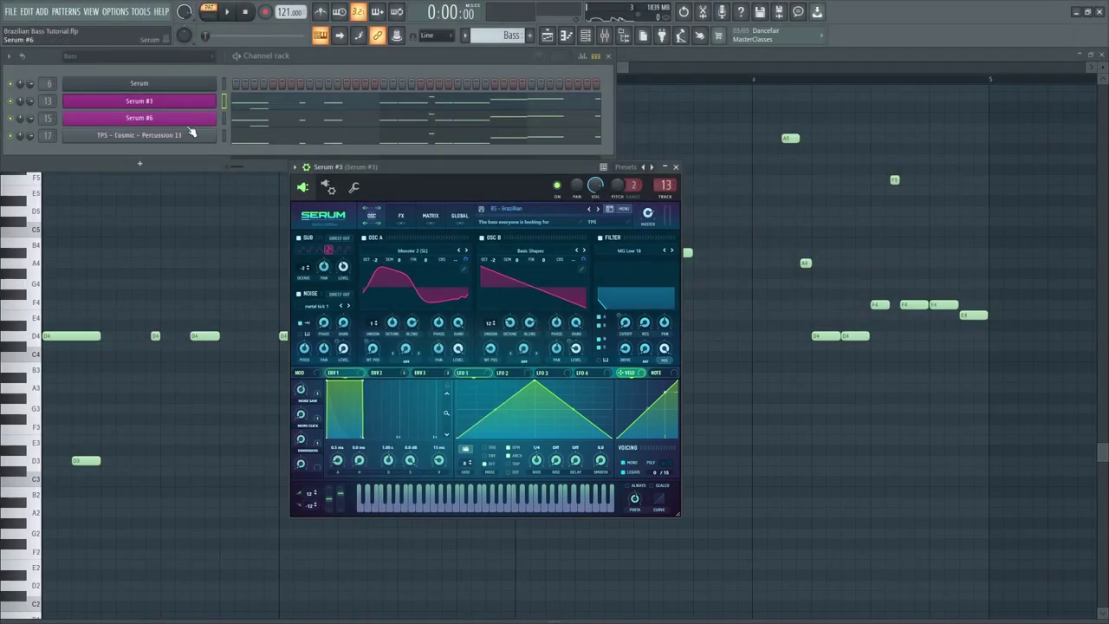
pyautogui.click(194, 119)
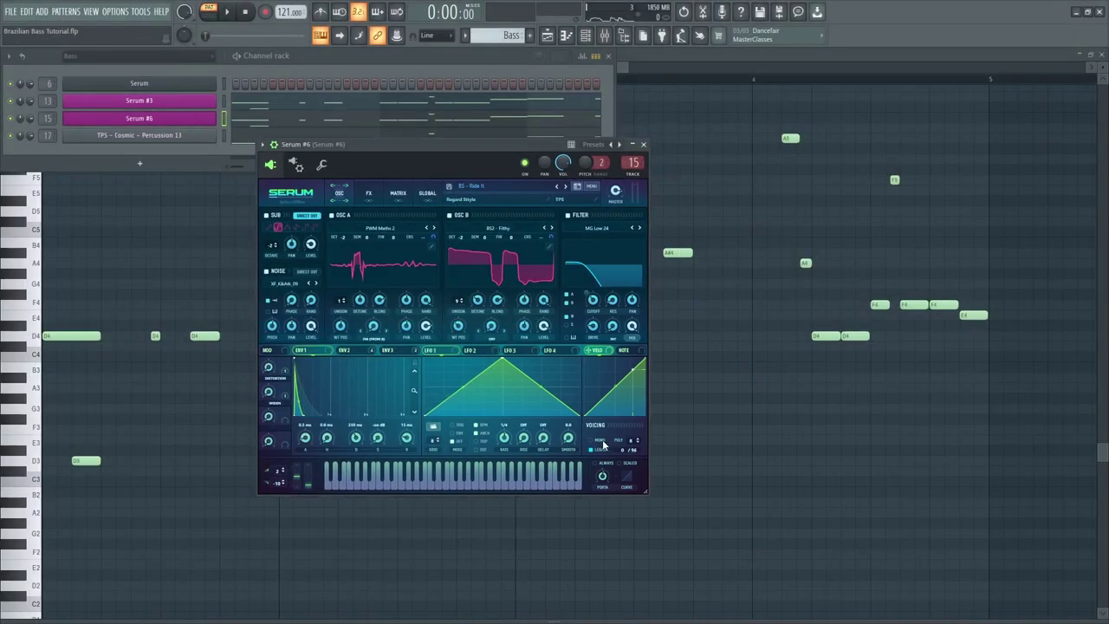
# Play and stop the Serum #3 piano roll melody, then open the quantizer with Alt+Q
pyautogui.click(652, 56)
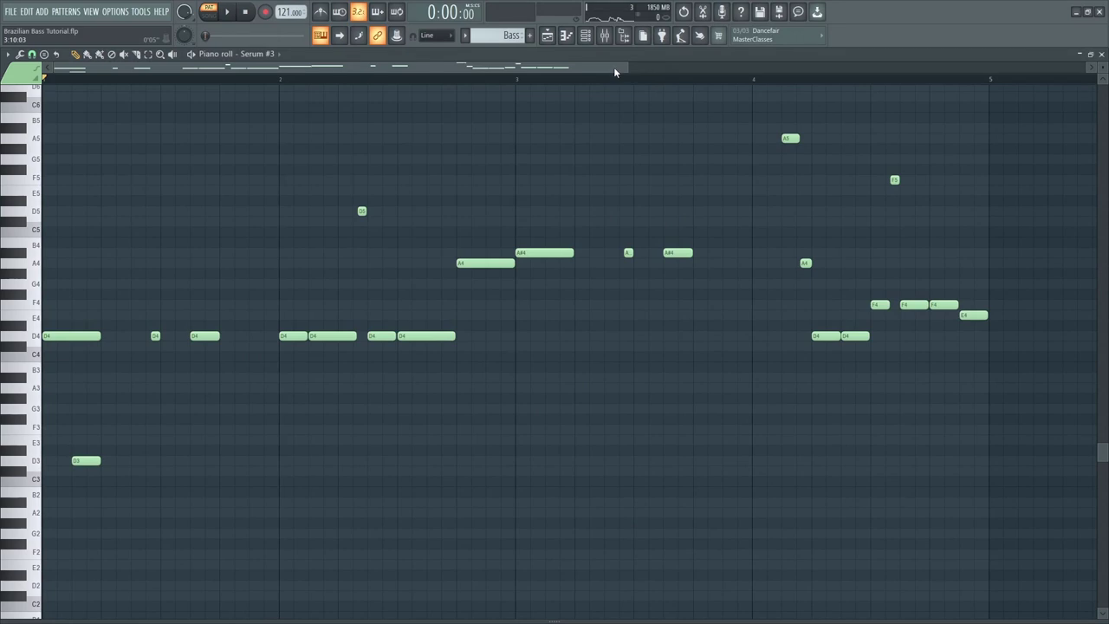
pyautogui.press('space')
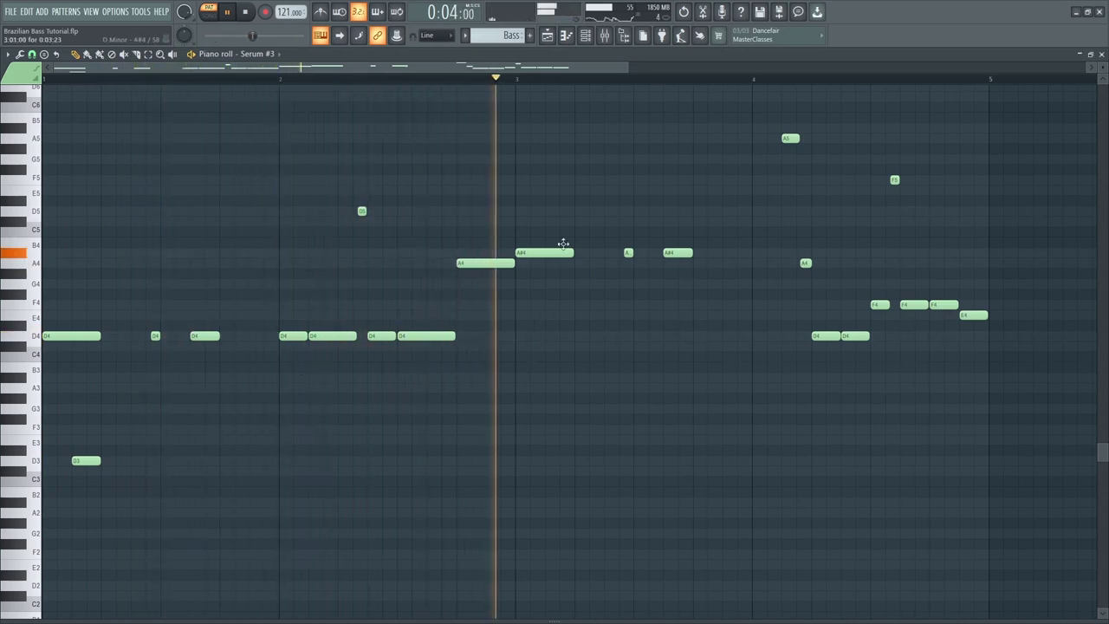
pyautogui.moveTo(579, 65); pyautogui.dragTo(672, 65)
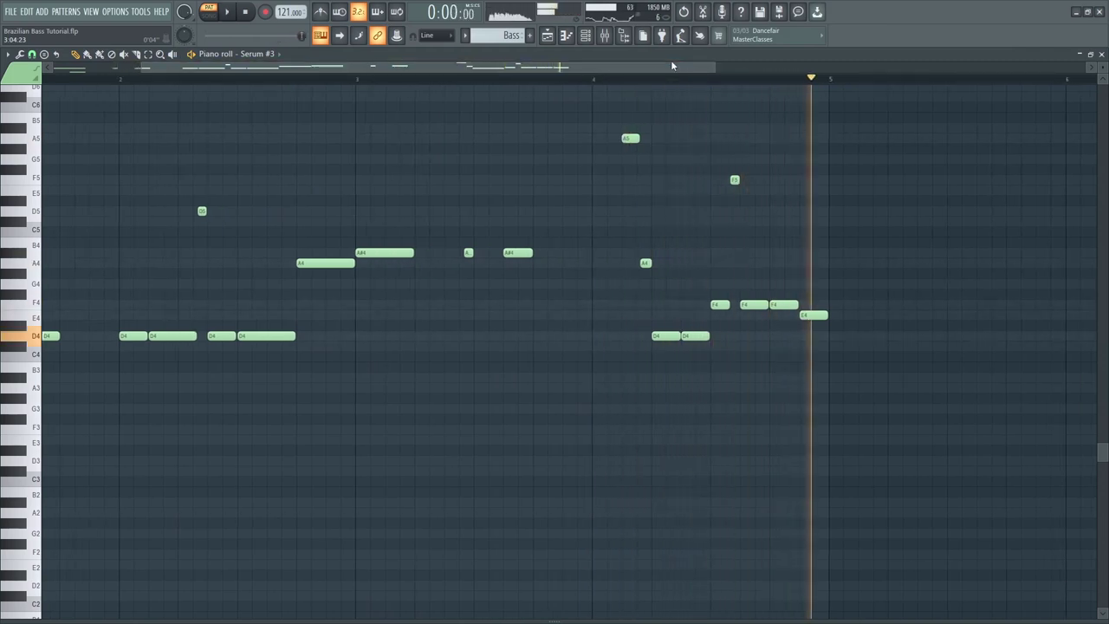
pyautogui.press('space')
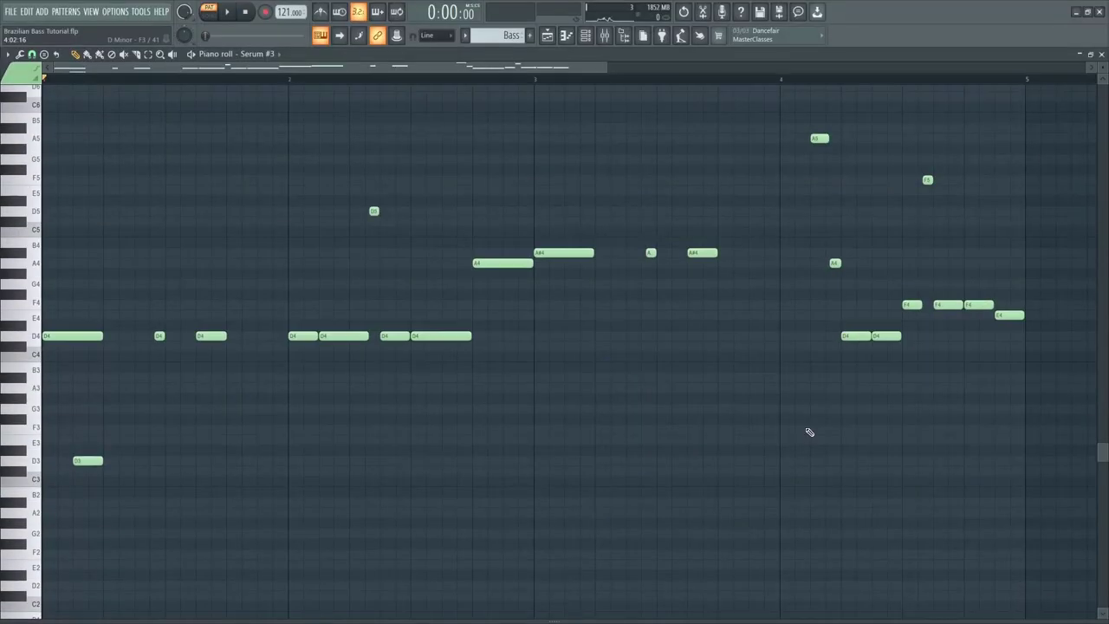
pyautogui.hotkey('alt', 'q')
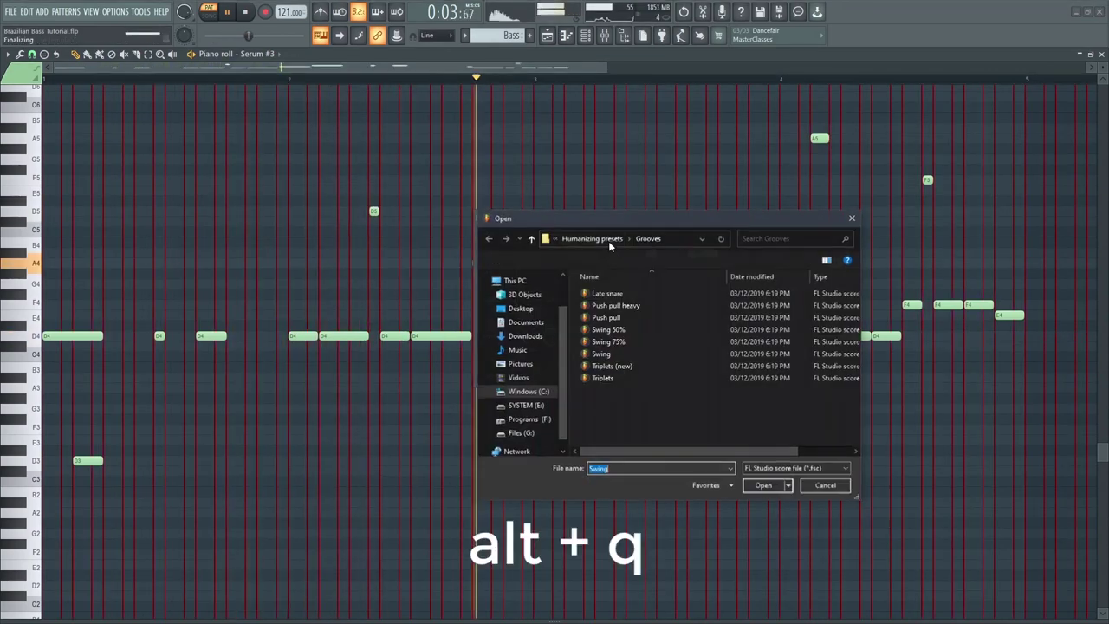
# Quantize the Serum #3 melody notes using the Swing groove template
pyautogui.click(608, 233)
pyautogui.doubleClick(617, 354)
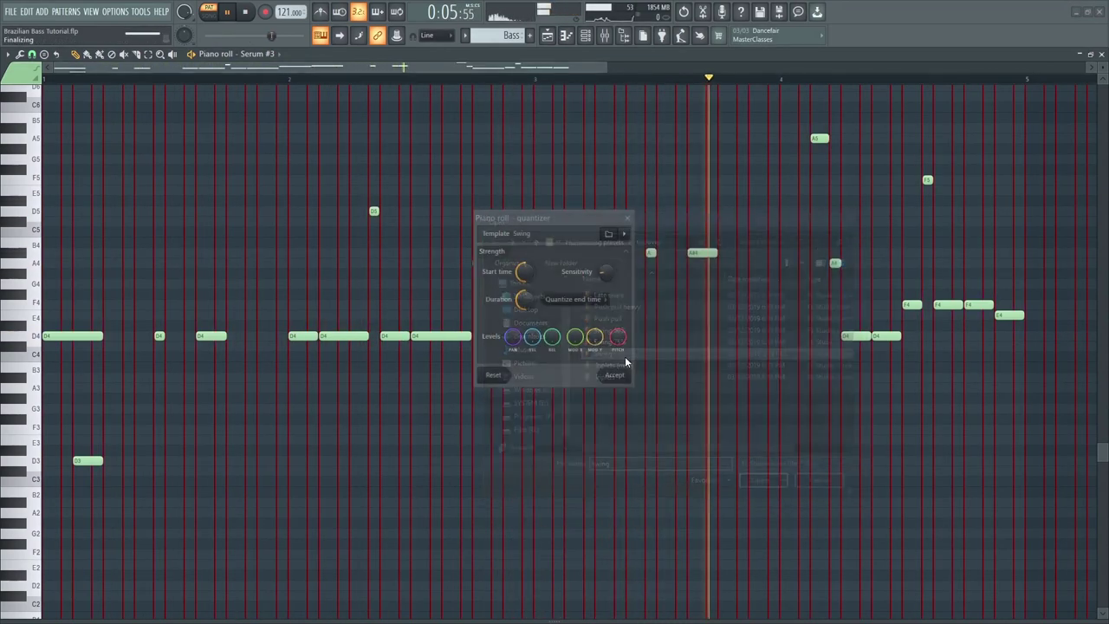
pyautogui.click(613, 376)
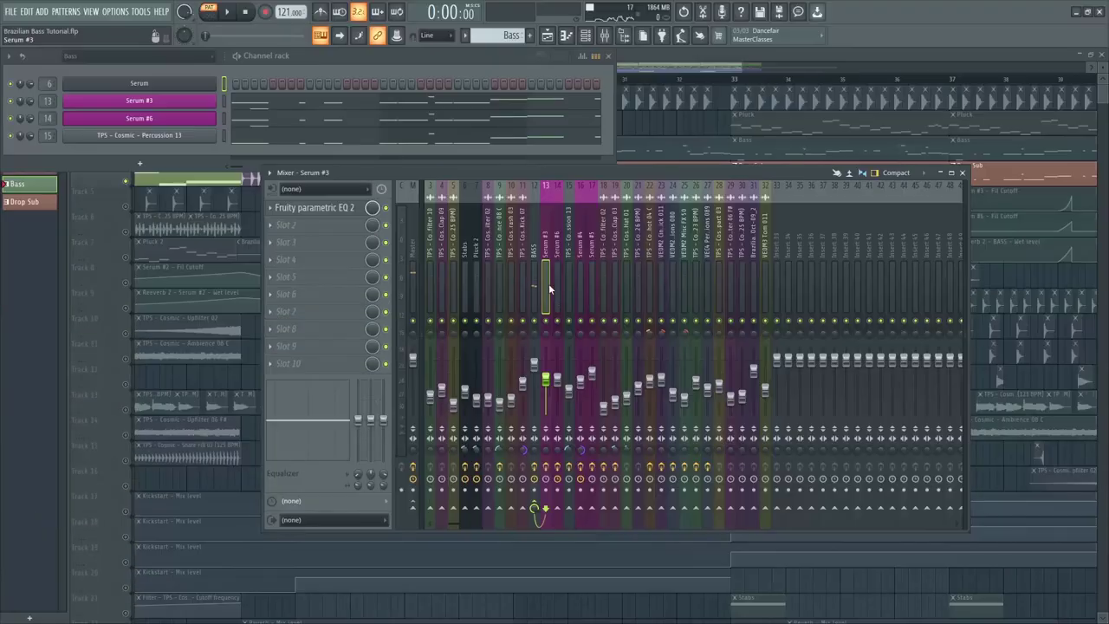
# Open the parametric EQ on Serum #3, then view the Serum #6 insert's parametric EQ
pyautogui.click(340, 213)
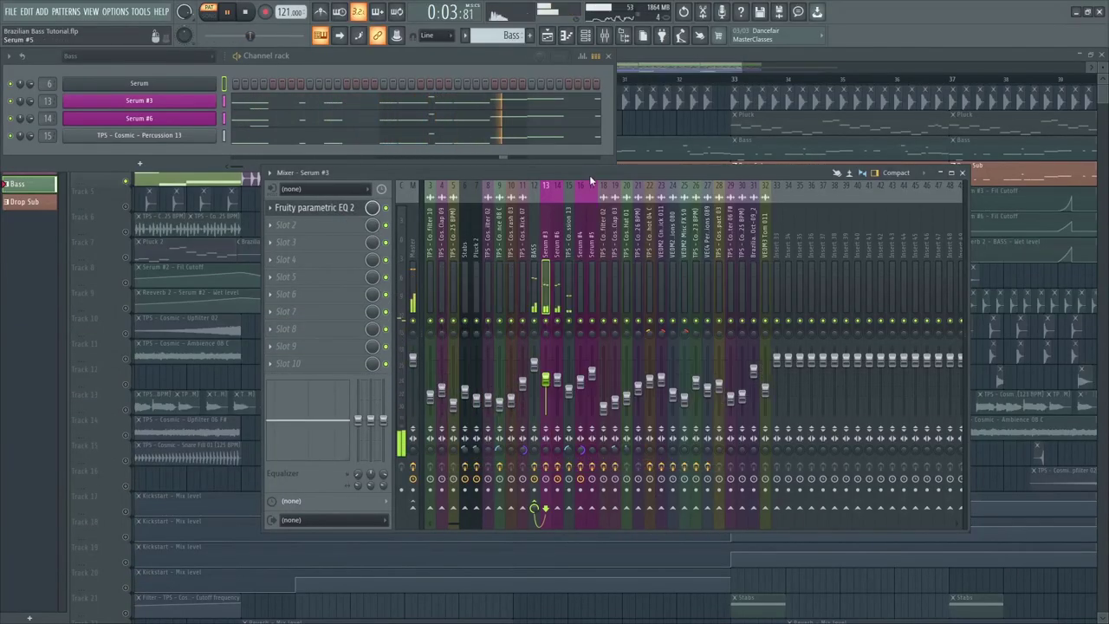
pyautogui.click(557, 185)
pyautogui.click(315, 207)
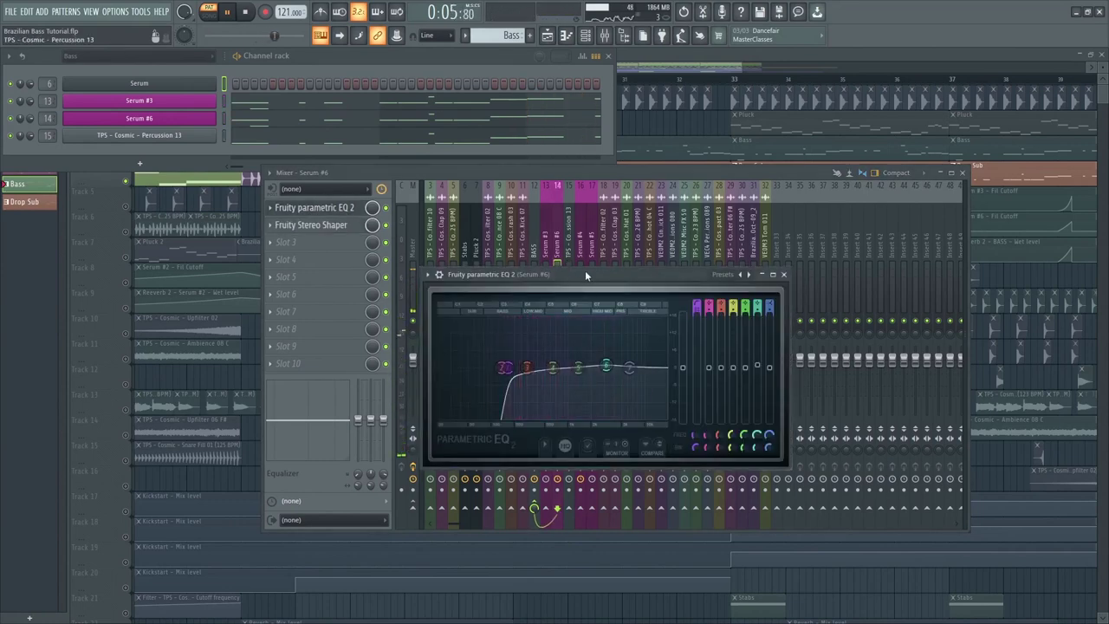
pyautogui.moveTo(585, 271); pyautogui.dragTo(598, 267)
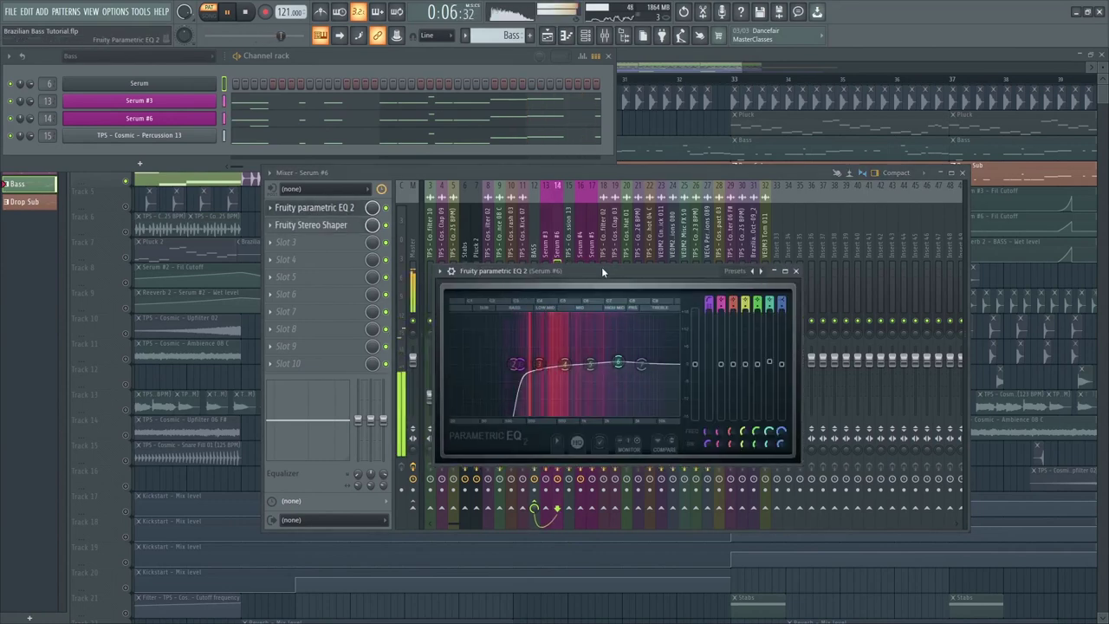
# View the Serum #6 Fruity Stereo Shaper, then put its window away
pyautogui.click(335, 227)
pyautogui.moveTo(133, 154); pyautogui.dragTo(637, 279)
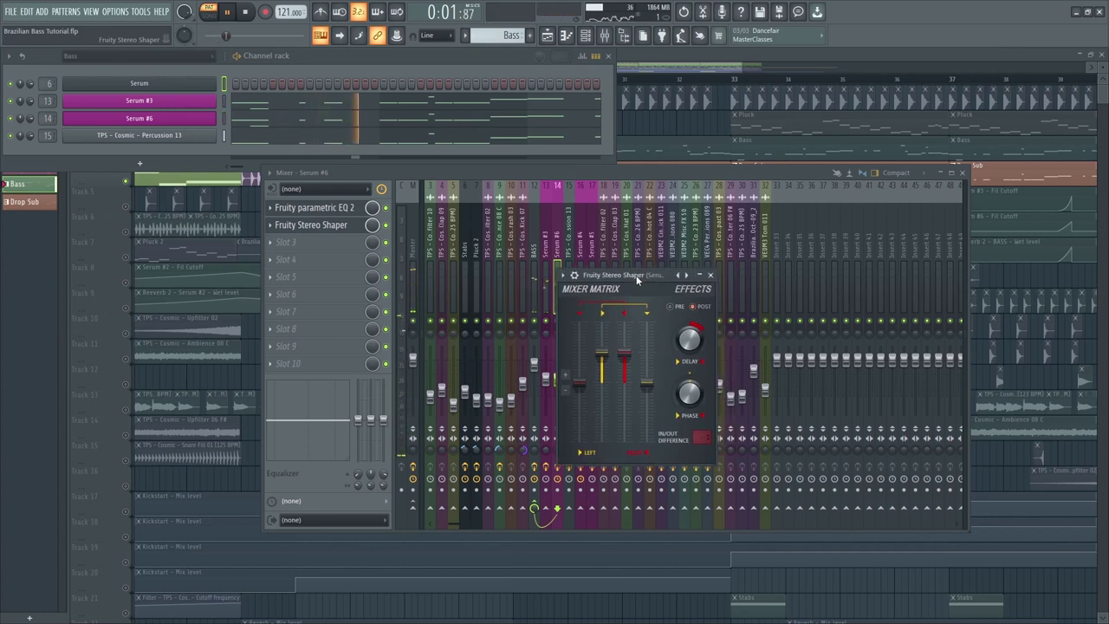
pyautogui.click(606, 168)
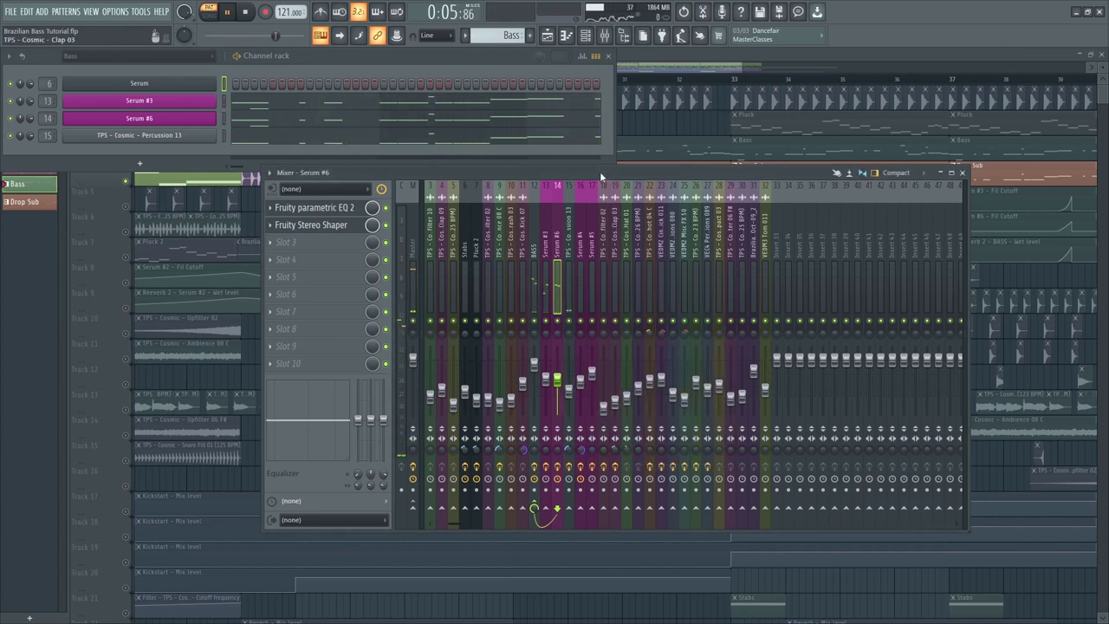
# On the BASS insert, view the Sausage Fattener and Fruity Reeverb 2 effects
pyautogui.click(533, 241)
pyautogui.click(314, 208)
pyautogui.moveTo(464, 184); pyautogui.dragTo(790, 231)
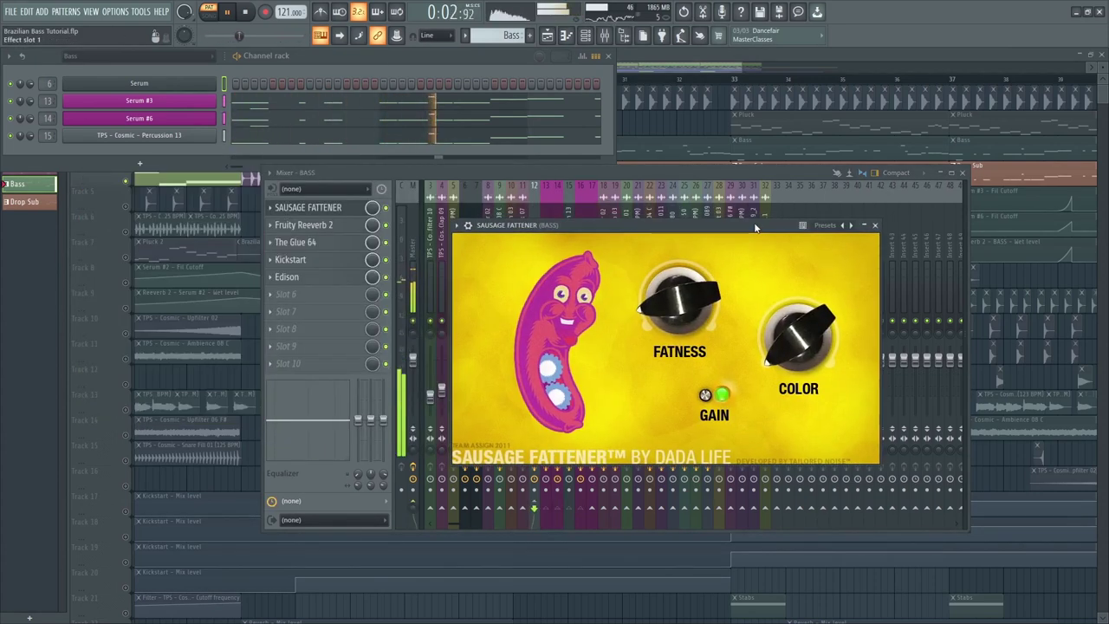
pyautogui.click(343, 227)
pyautogui.moveTo(321, 186); pyautogui.dragTo(630, 250)
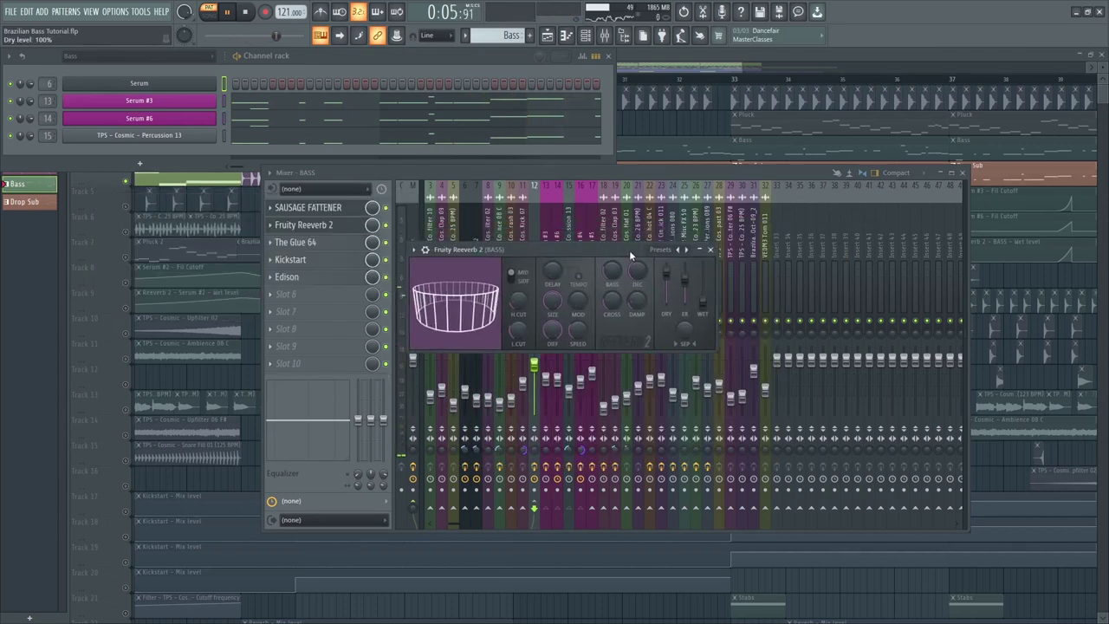
# View The Glue 64 compressor and Kickstart sidechain on the BASS insert
pyautogui.click(322, 242)
pyautogui.moveTo(473, 141); pyautogui.dragTo(583, 159)
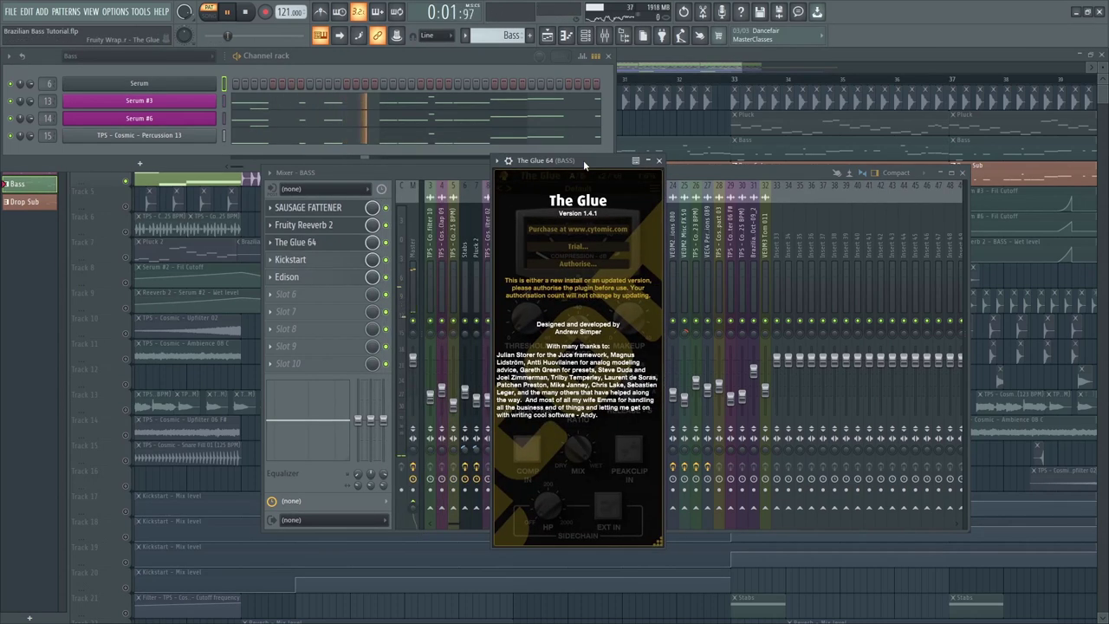
pyautogui.click(320, 260)
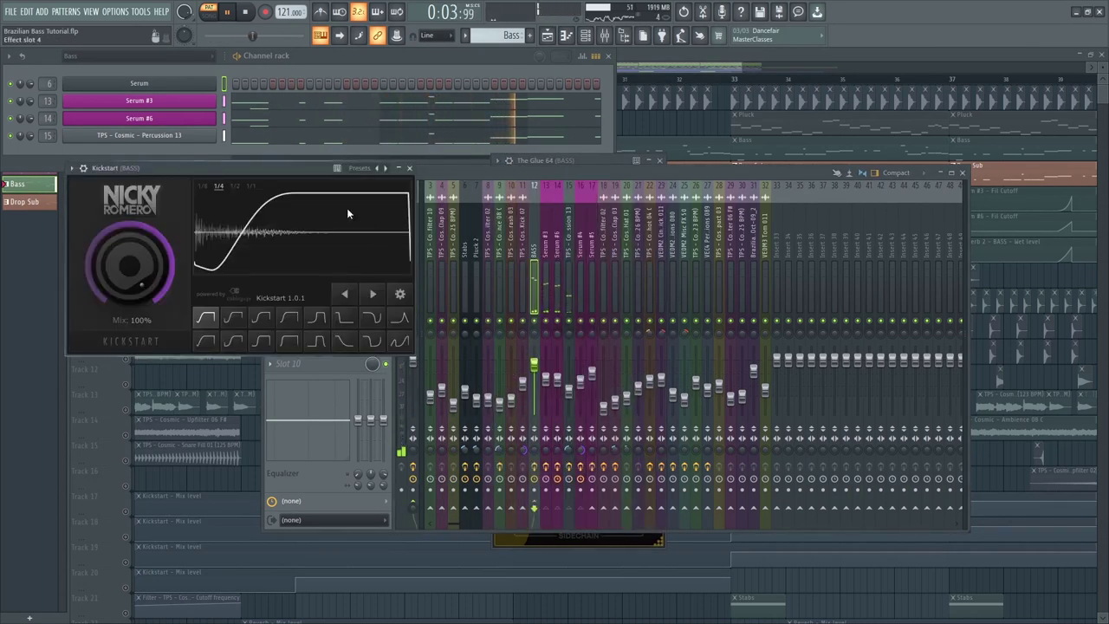
pyautogui.moveTo(298, 168); pyautogui.dragTo(635, 221)
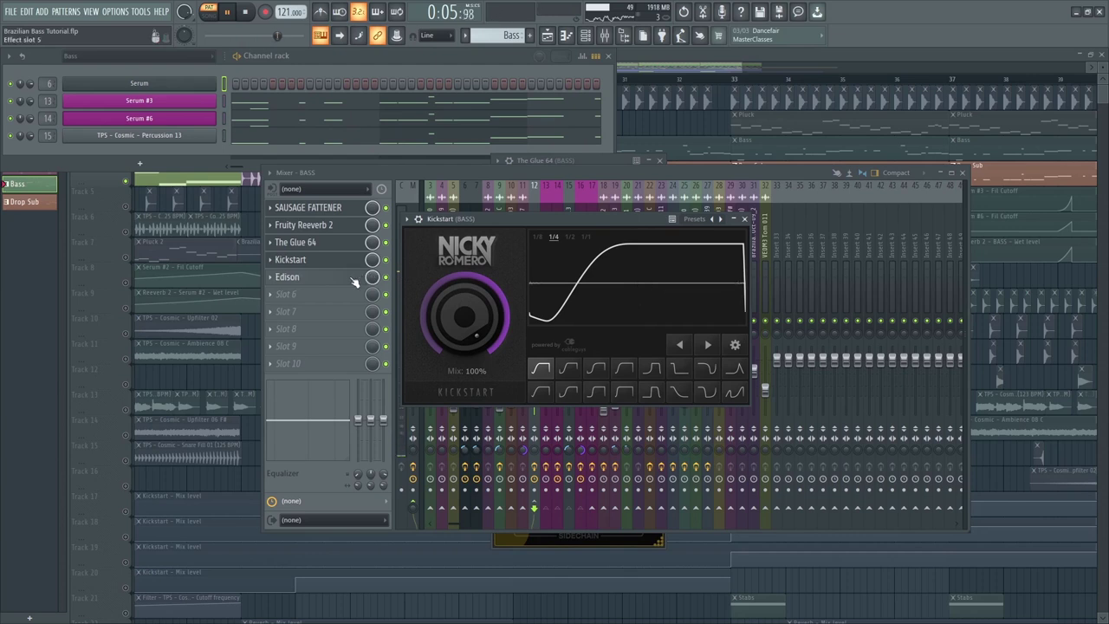
pyautogui.click(584, 172)
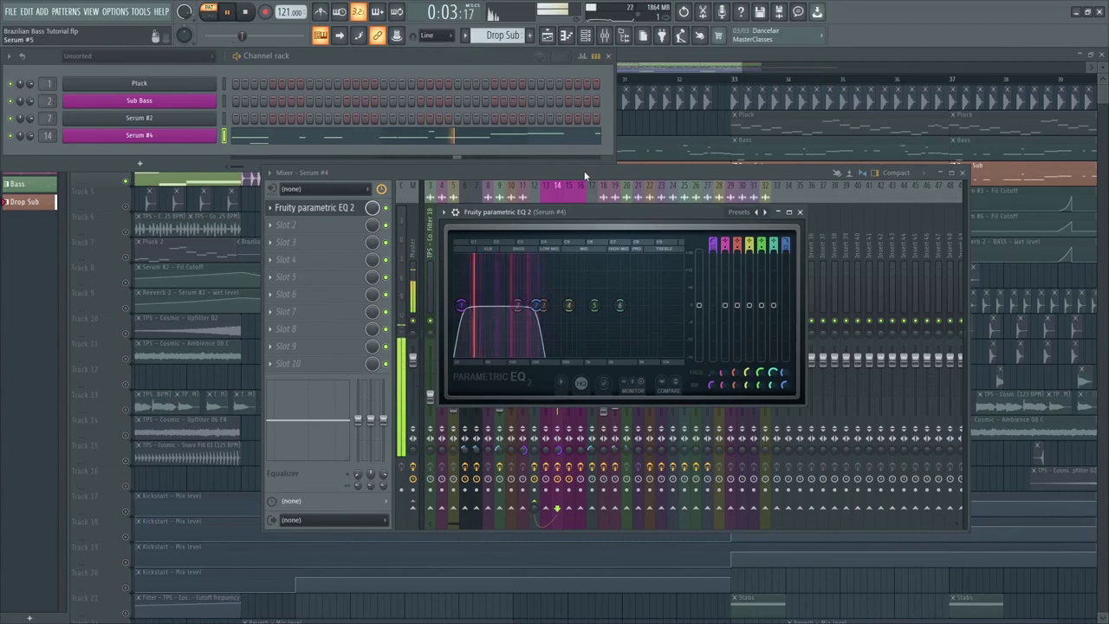
# Close the Serum #4 parametric EQ after reviewing its low- and high-cut curve
pyautogui.click(800, 212)
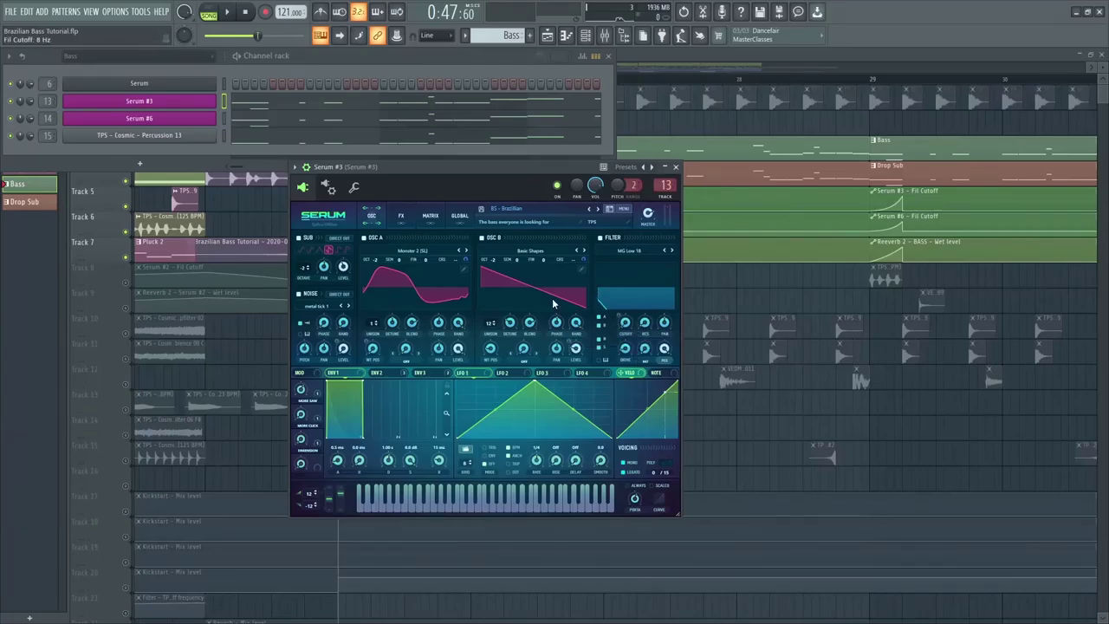
# Dismiss the tools list unused and bring up the Serum #6 patch
pyautogui.click(137, 11)
pyautogui.moveTo(187, 155)
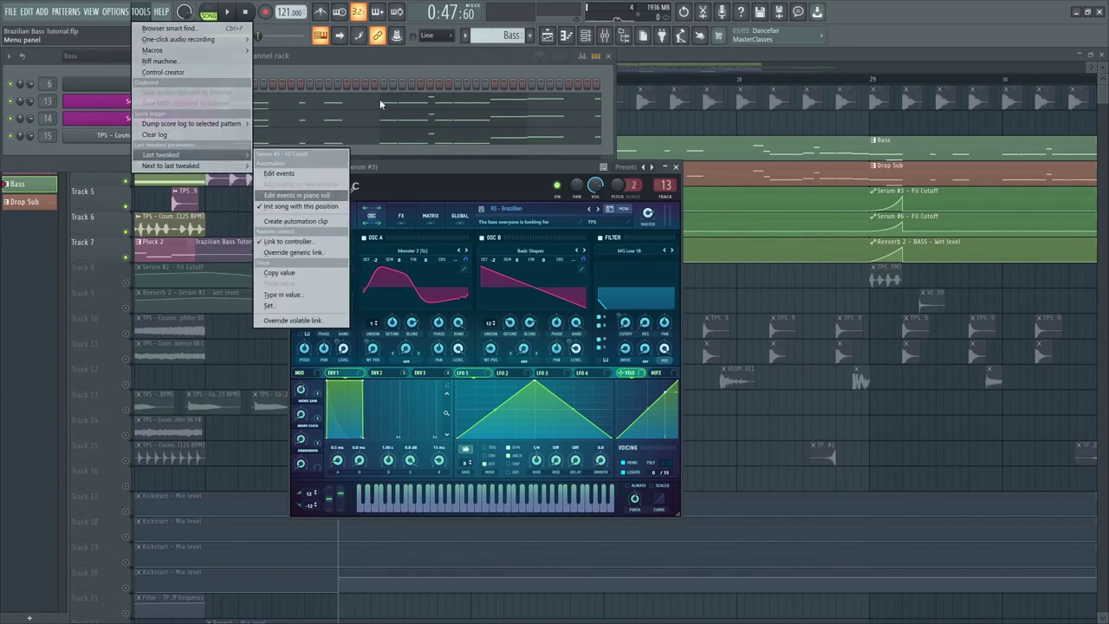
pyautogui.click(208, 121)
pyautogui.click(192, 120)
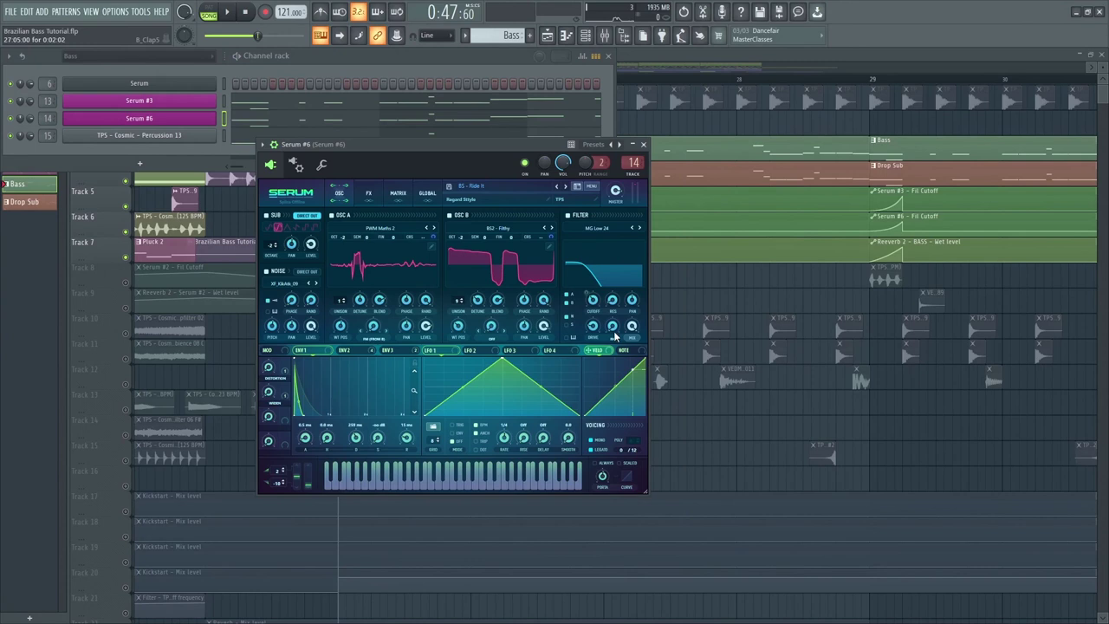
# Mute Track 7 in the playlist during playback, then show the mixer
pyautogui.moveTo(595, 303)
pyautogui.click(653, 63)
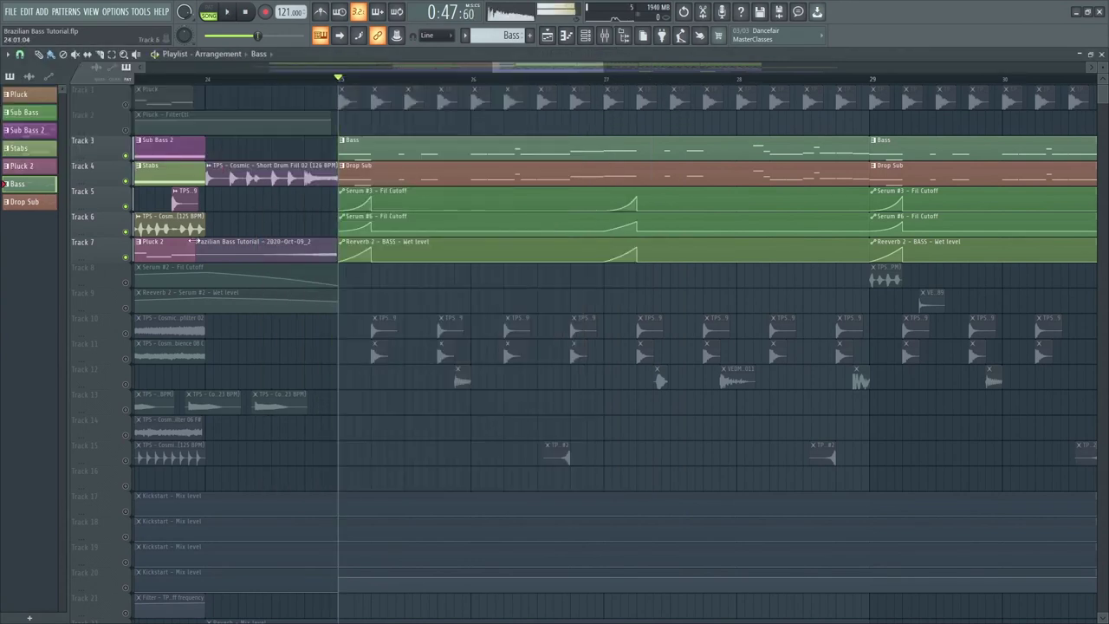
pyautogui.press('space')
pyautogui.click(127, 258)
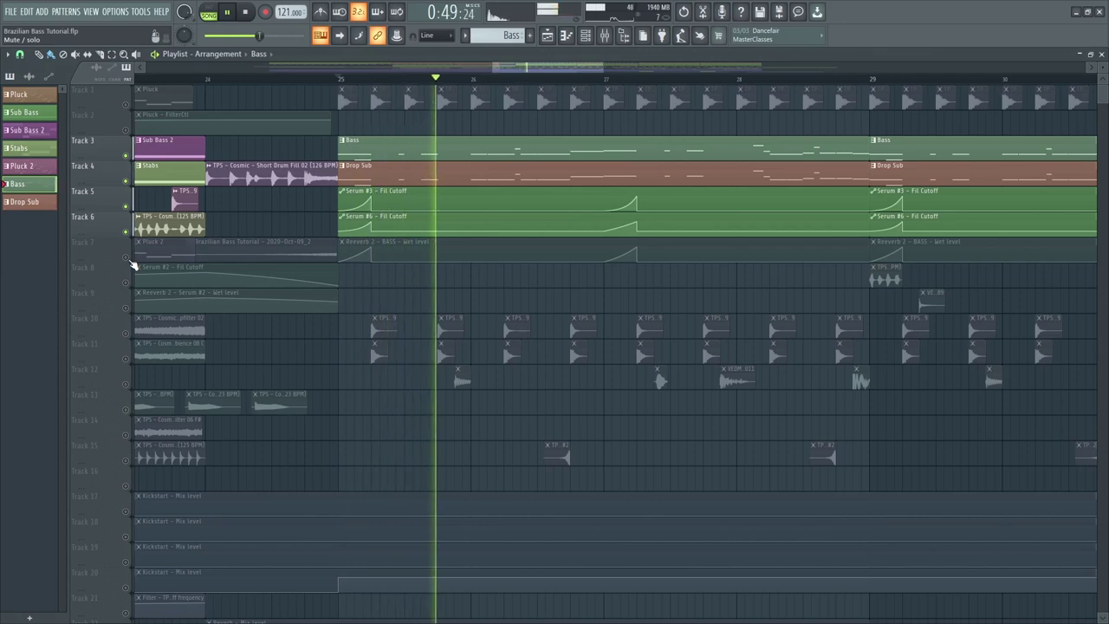
pyautogui.press('space')
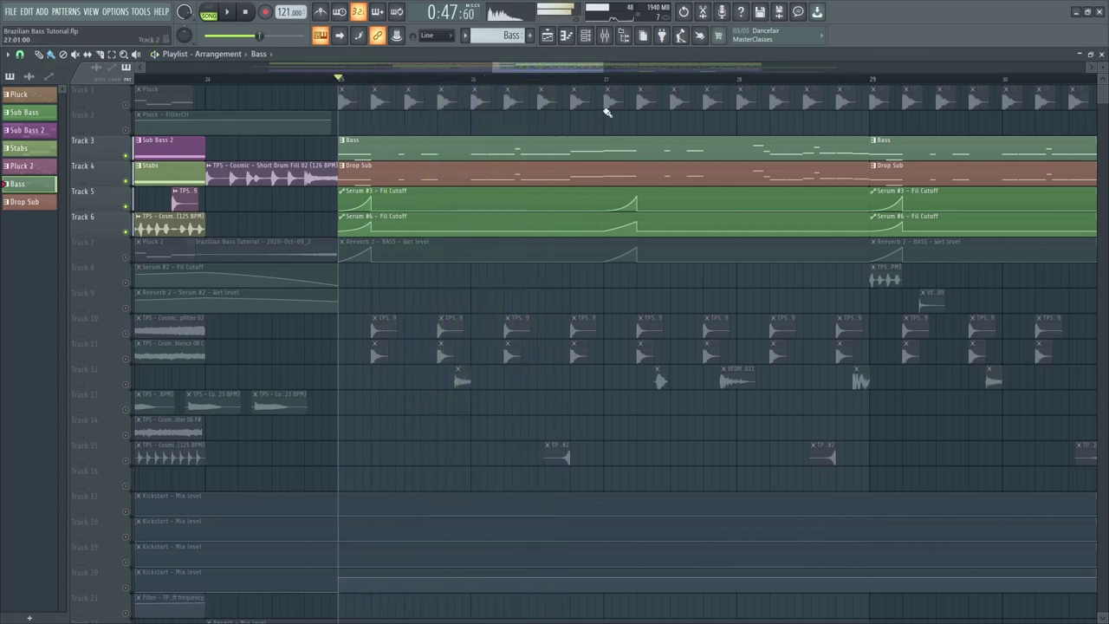
pyautogui.click(605, 35)
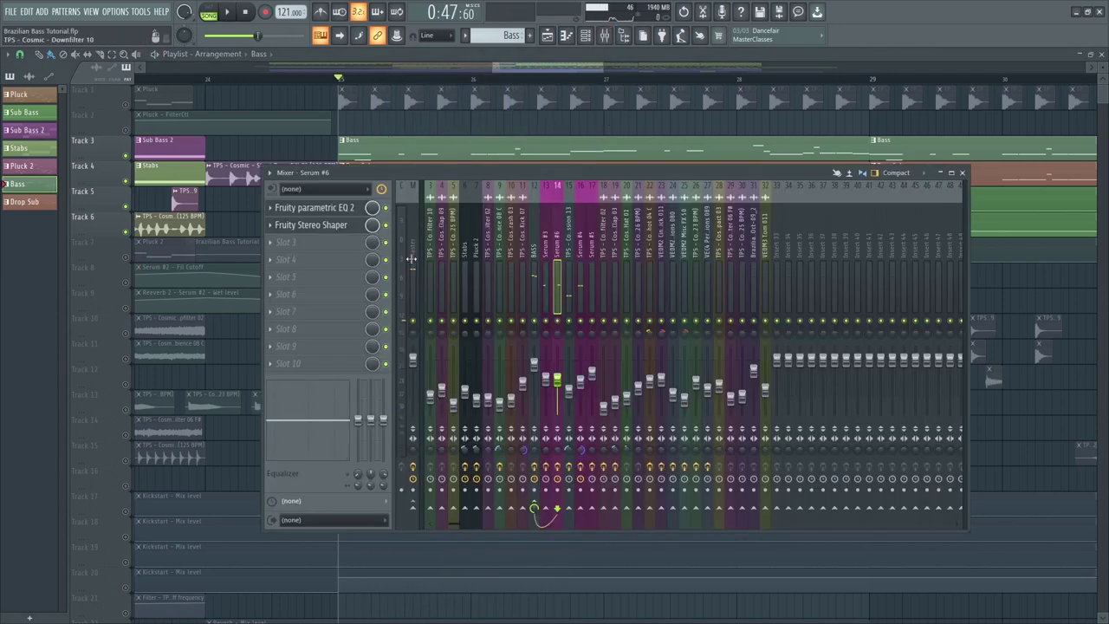
# Raise the BASS insert's Fruity Reeverb 2 wet level to 70% while listening
pyautogui.click(537, 277)
pyautogui.click(307, 224)
pyautogui.press('space')
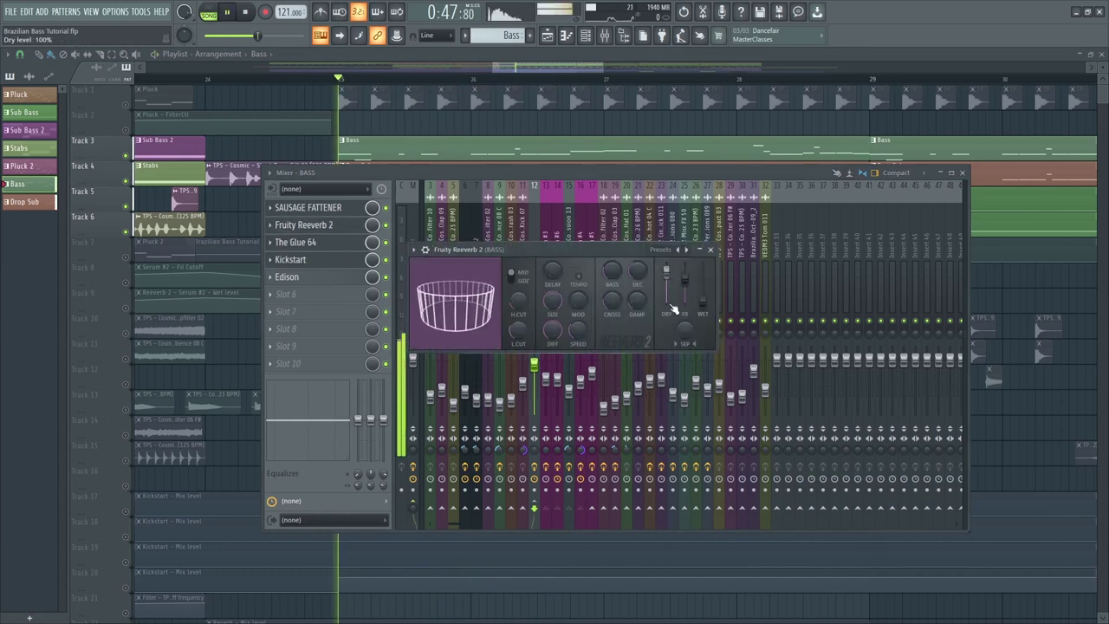
pyautogui.moveTo(702, 299); pyautogui.dragTo(702, 281)
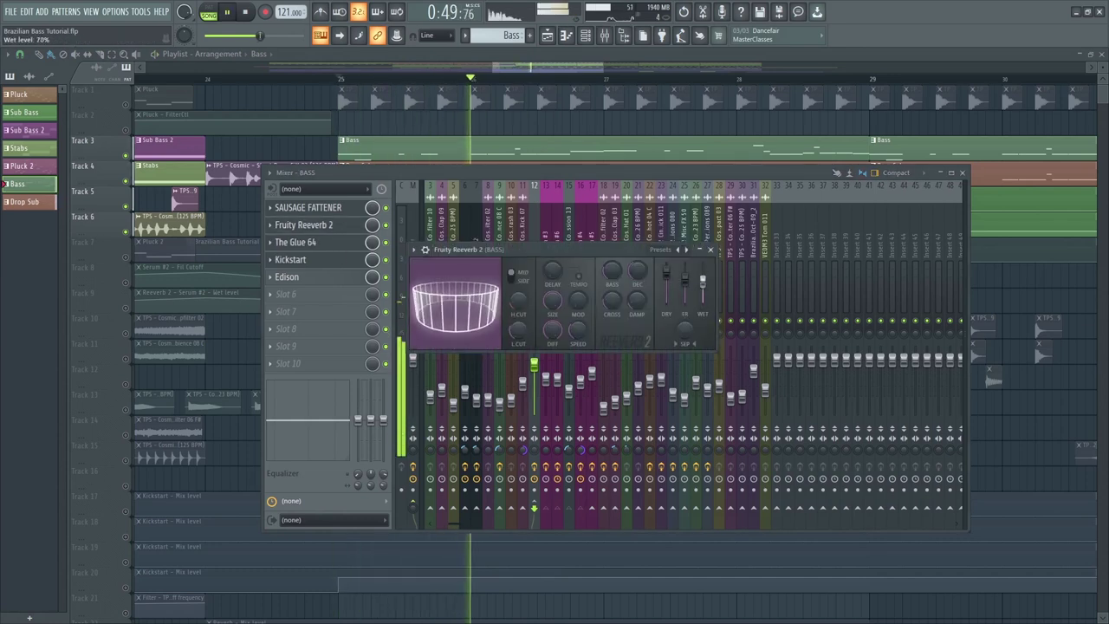
pyautogui.press('space')
# Create a wet-level automation clip, unmute Track 7, and play the song
pyautogui.click(140, 11)
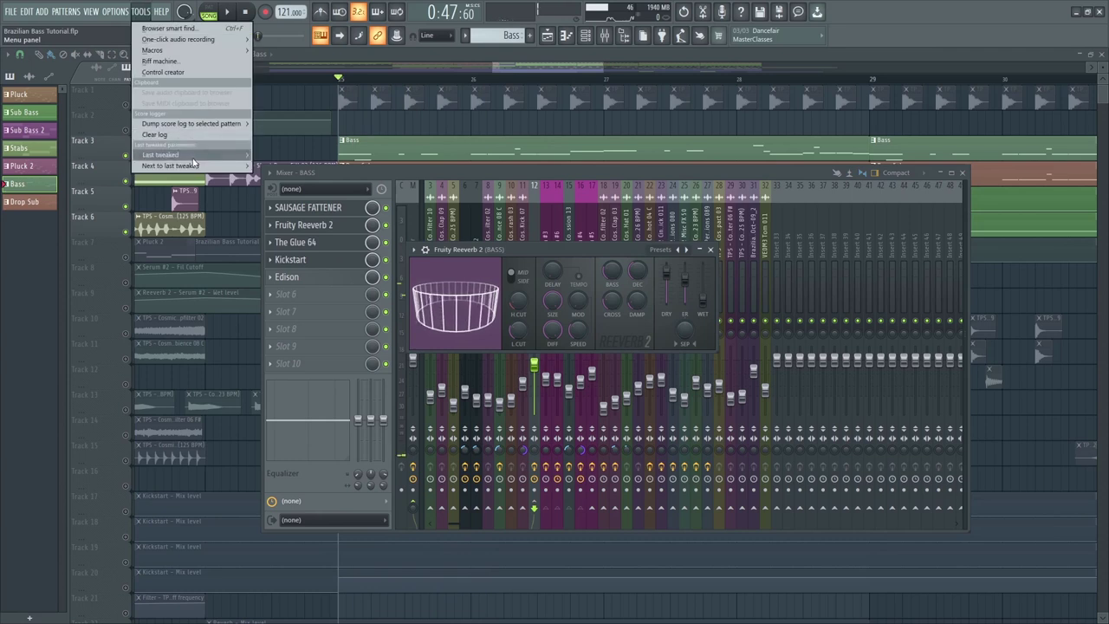
pyautogui.moveTo(194, 154)
pyautogui.click(295, 224)
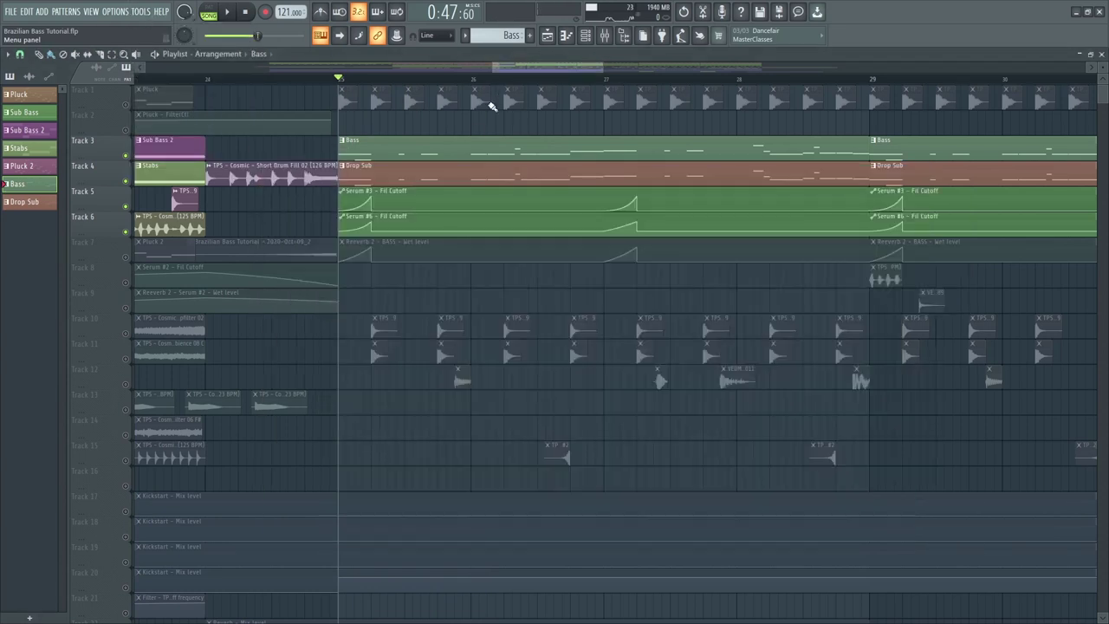
pyautogui.click(126, 257)
pyautogui.press('space')
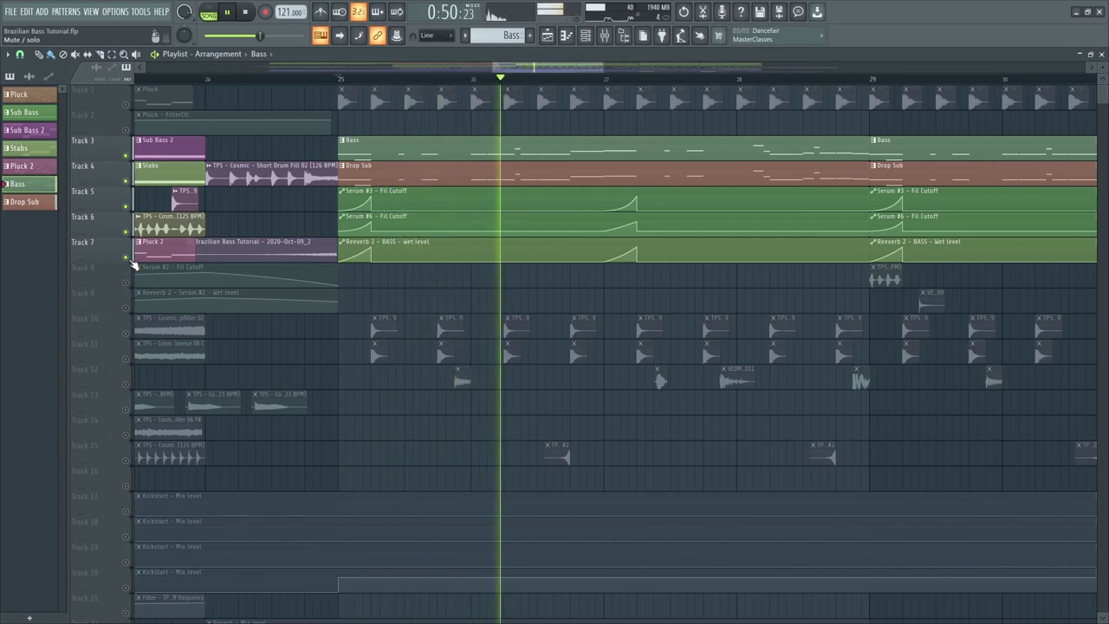
pyautogui.press('space')
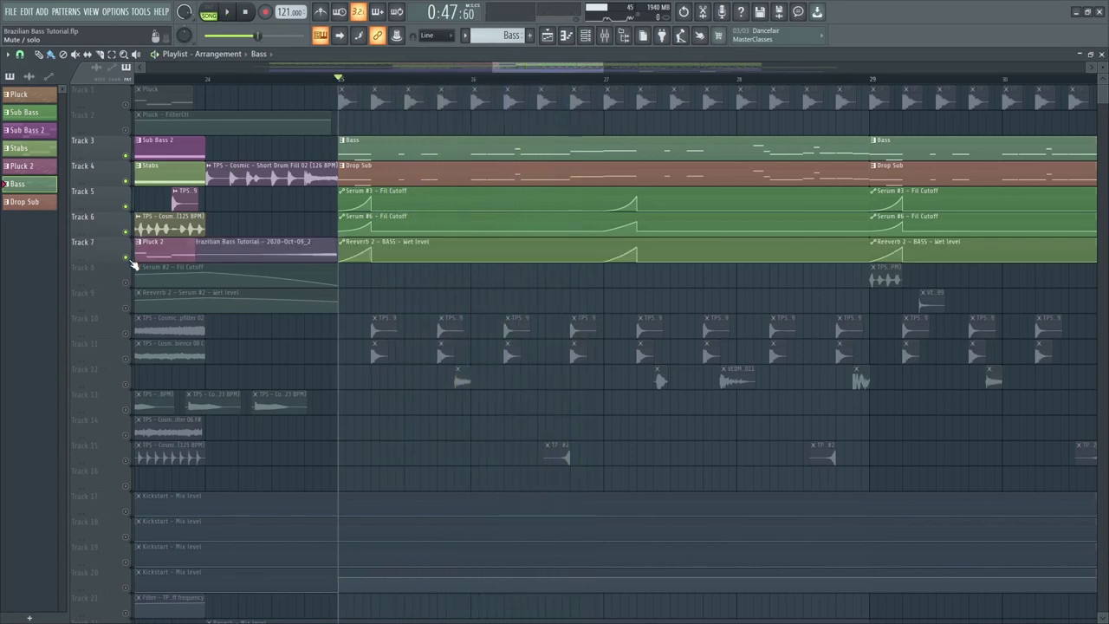
pyautogui.press('space')
pyautogui.press('space')
pyautogui.press('space')
pyautogui.press('space')
pyautogui.press('space')
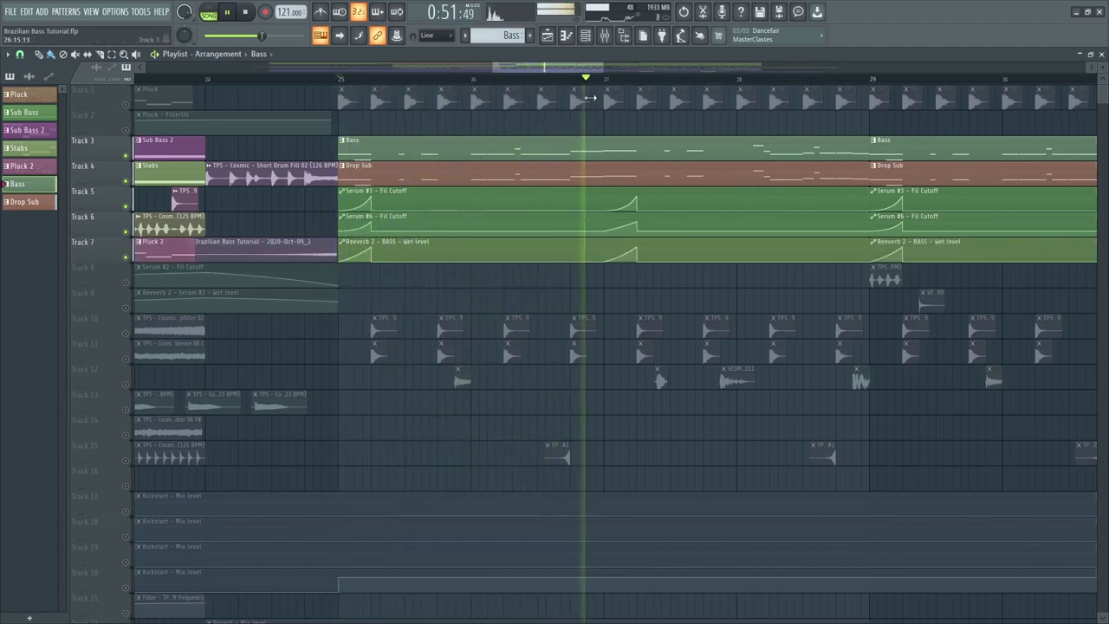
pyautogui.moveTo(587, 66); pyautogui.dragTo(613, 70)
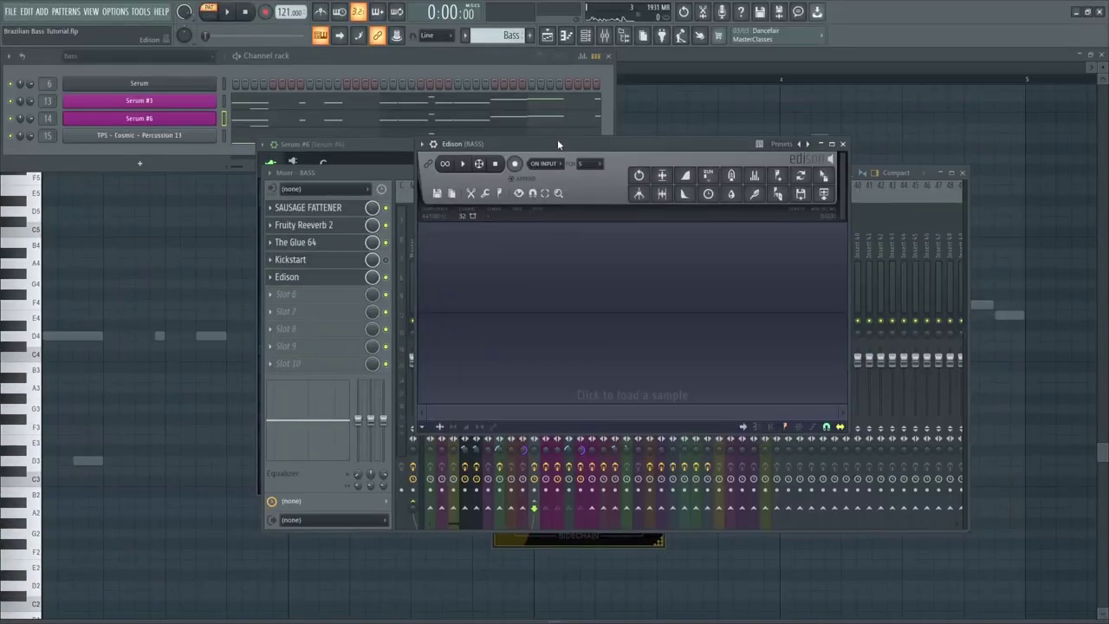
# Record a bass hit from playback into Edison
pyautogui.click(515, 164)
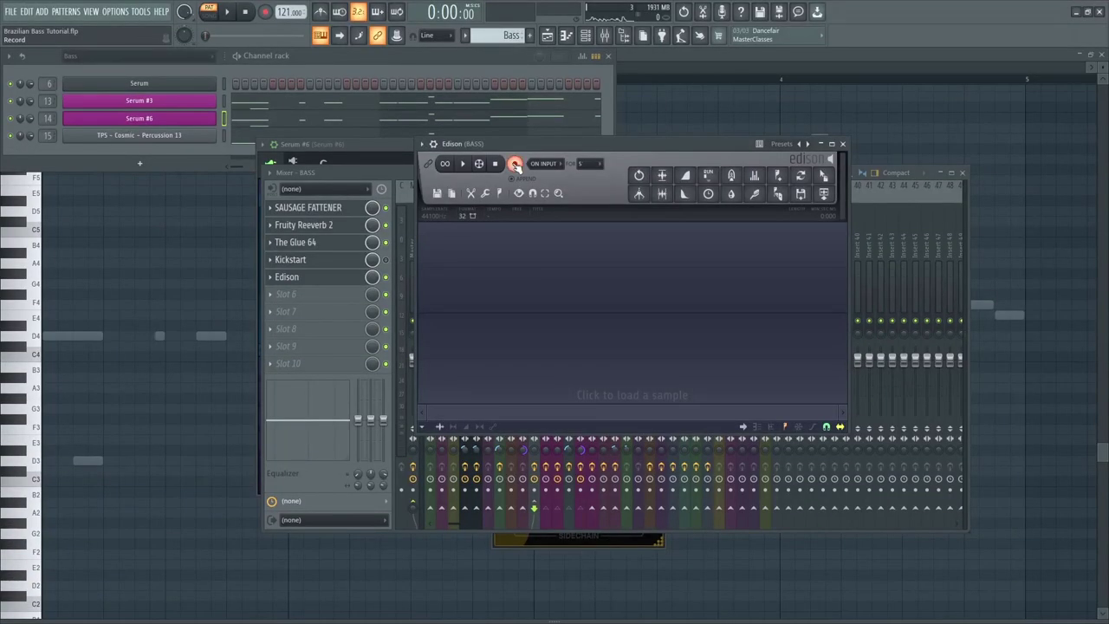
pyautogui.click(230, 12)
pyautogui.click(515, 164)
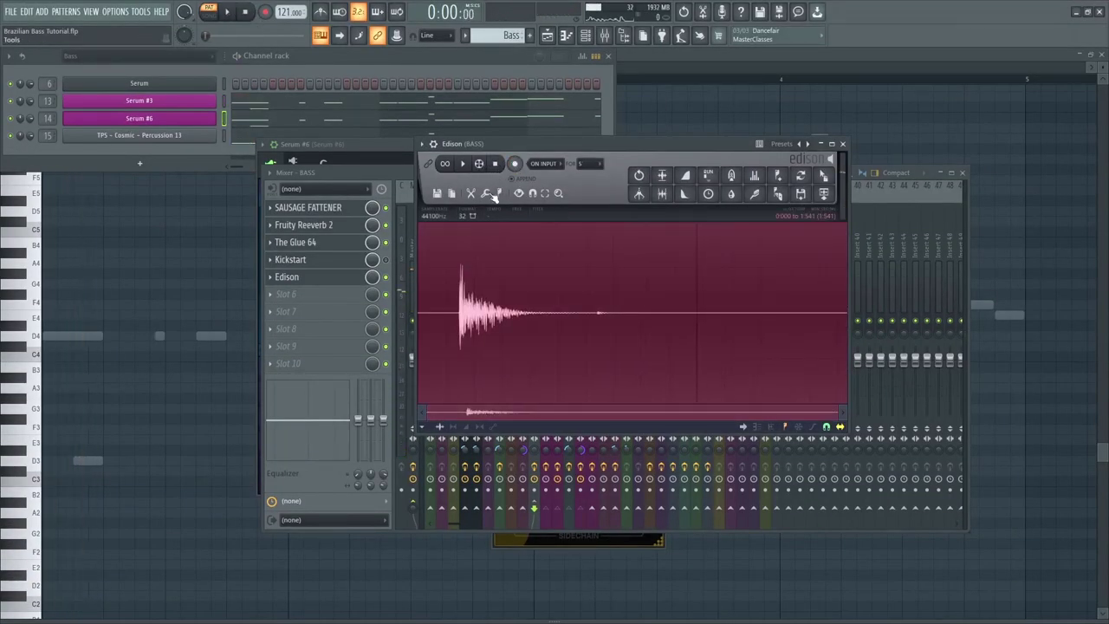
# Apply and accept a convolution reverb tail on the Edison recording
pyautogui.click(470, 192)
pyautogui.click(486, 192)
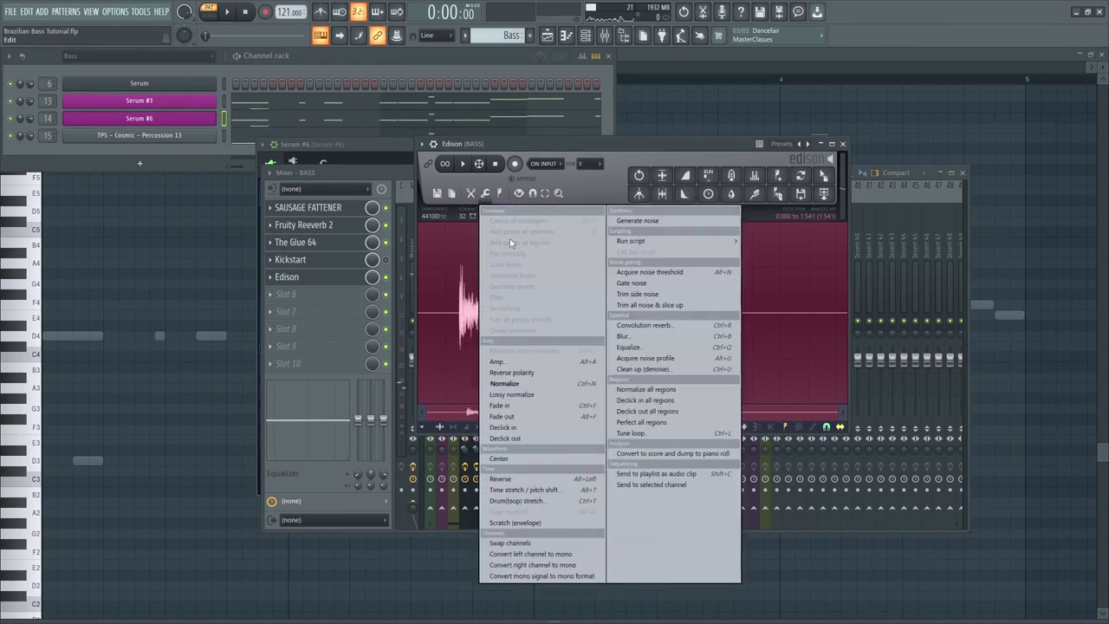
pyautogui.click(643, 325)
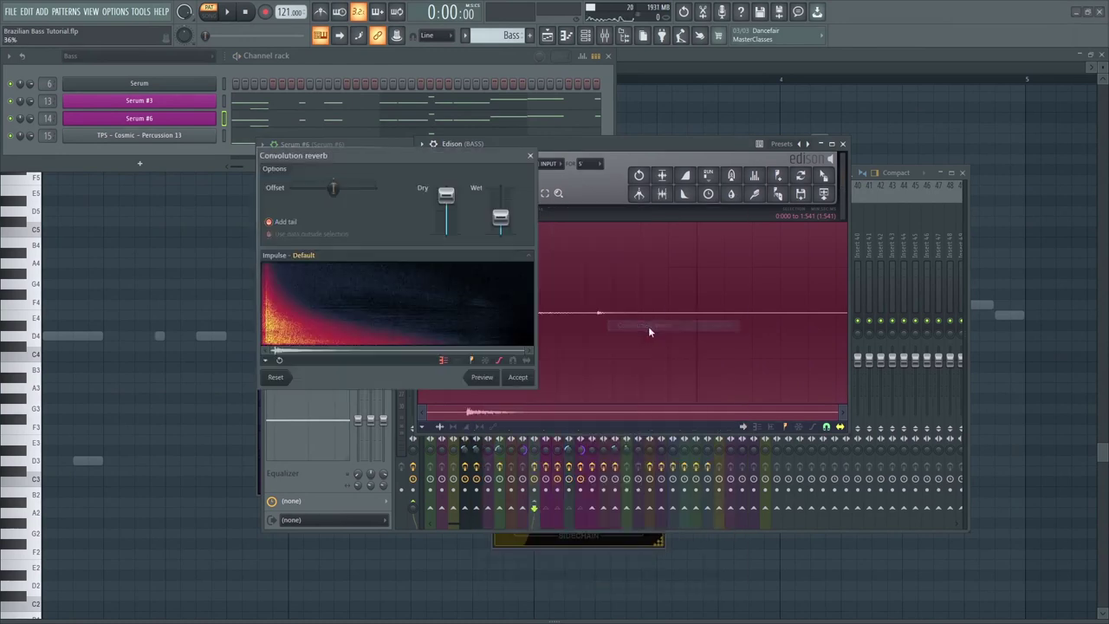
pyautogui.click(487, 380)
pyautogui.click(518, 378)
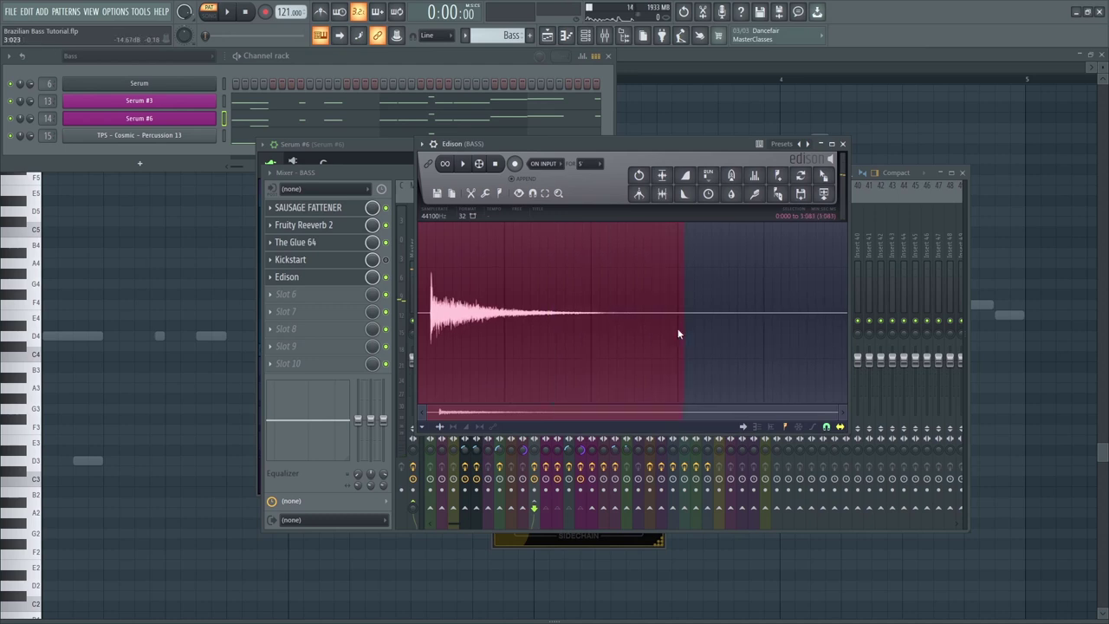
# Reverse the audio, then select and play back the rising reversed swell
pyautogui.click(486, 194)
pyautogui.click(502, 468)
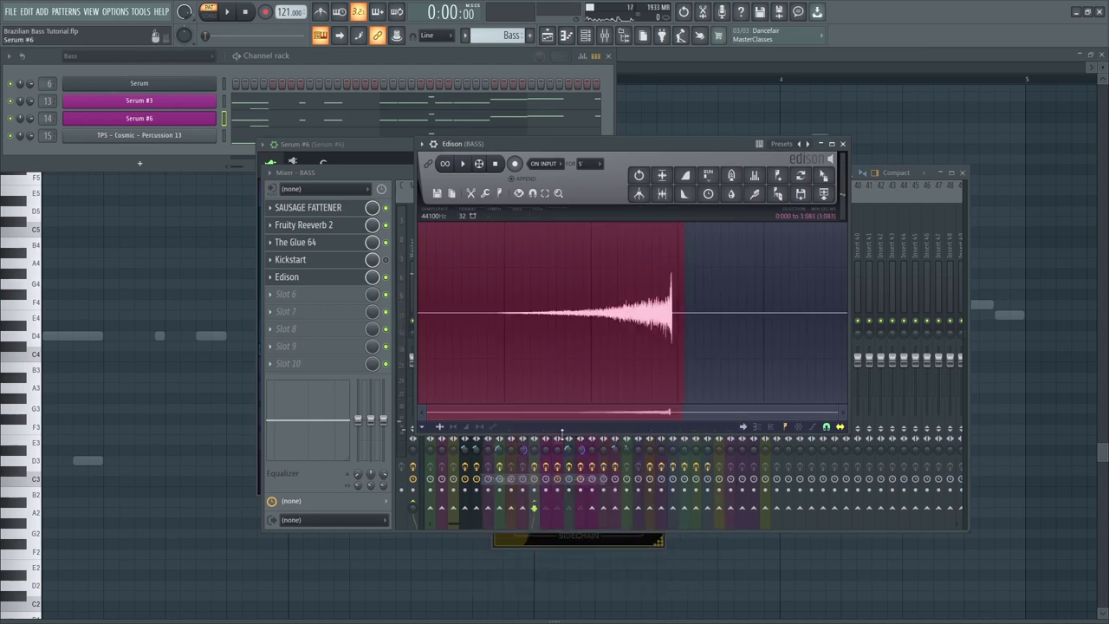
pyautogui.moveTo(487, 319); pyautogui.dragTo(673, 319)
pyautogui.press('space')
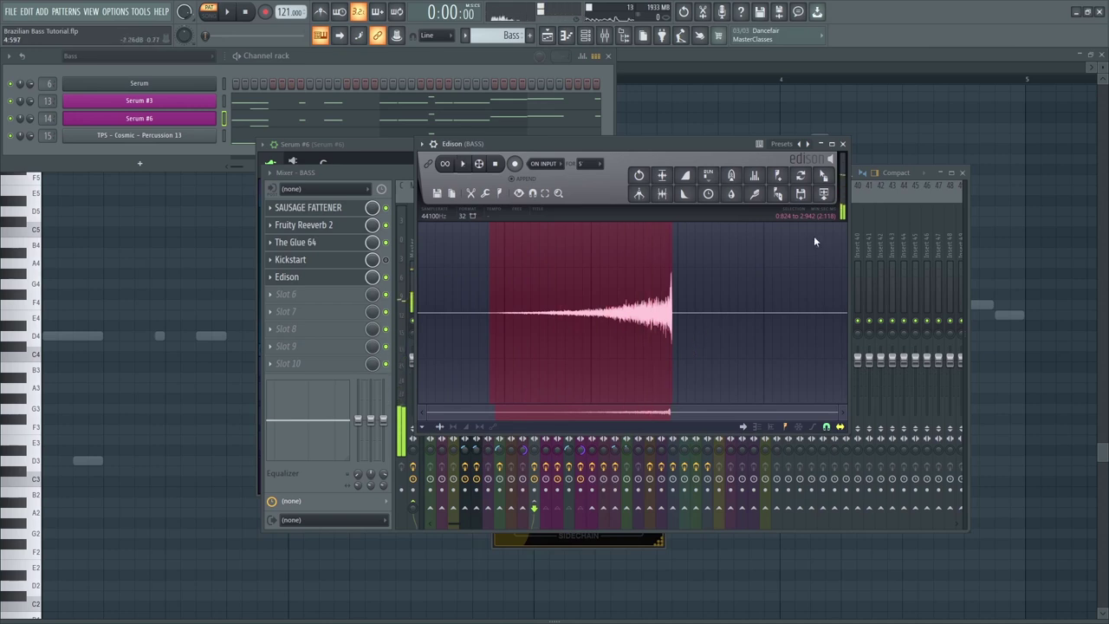
# Play the whole song in Song mode and close the 'On Your Own' sample settings
pyautogui.click(546, 34)
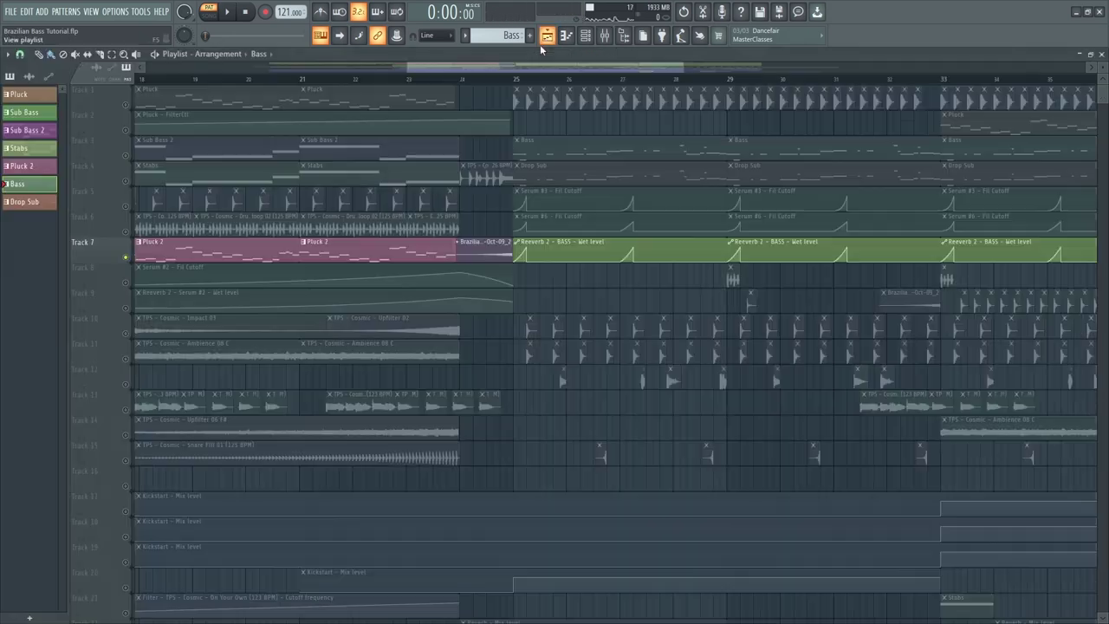
pyautogui.click(462, 83)
pyautogui.press('space')
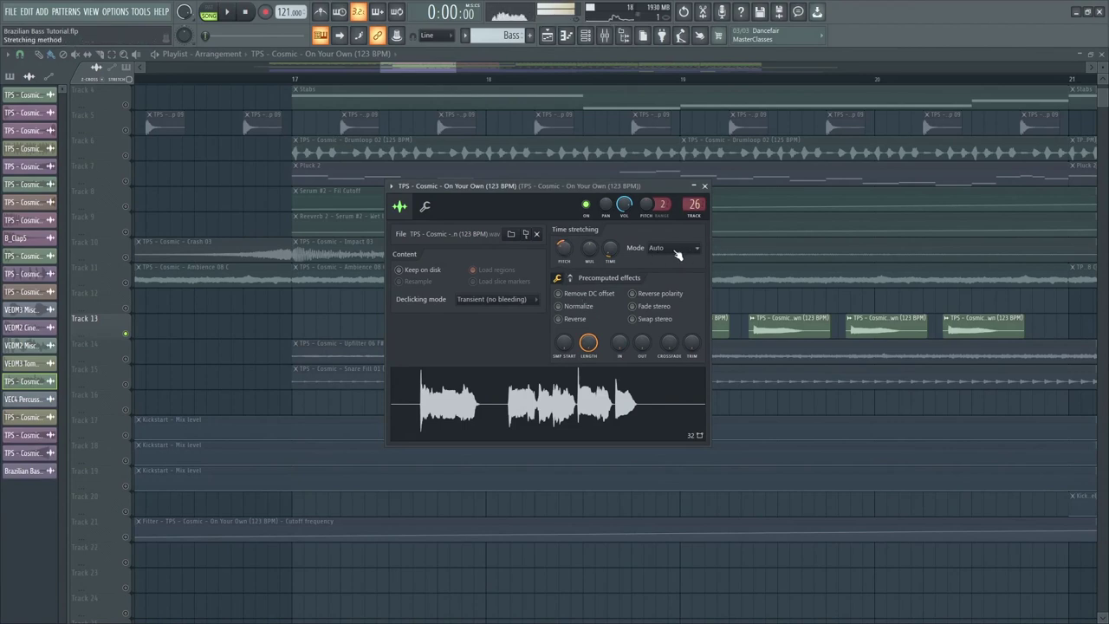
pyautogui.click(440, 72)
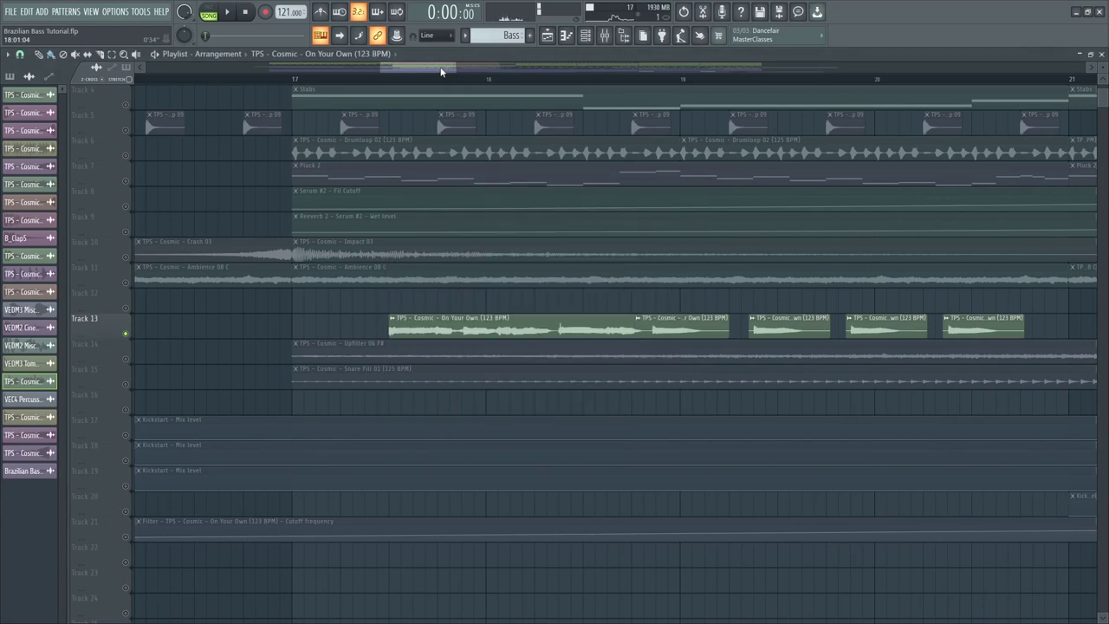
# Inspect the vocal insert's Fruity parametric EQ 2 in the mixer, then close it
pyautogui.click(605, 36)
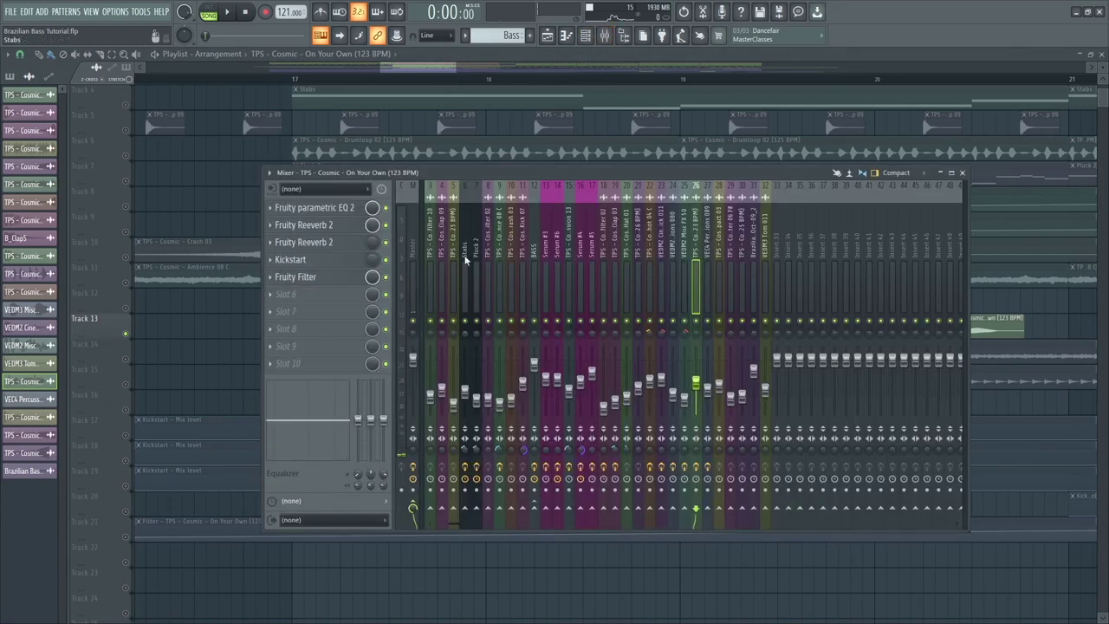
pyautogui.click(341, 212)
pyautogui.moveTo(384, 191); pyautogui.dragTo(607, 212)
pyautogui.click(629, 195)
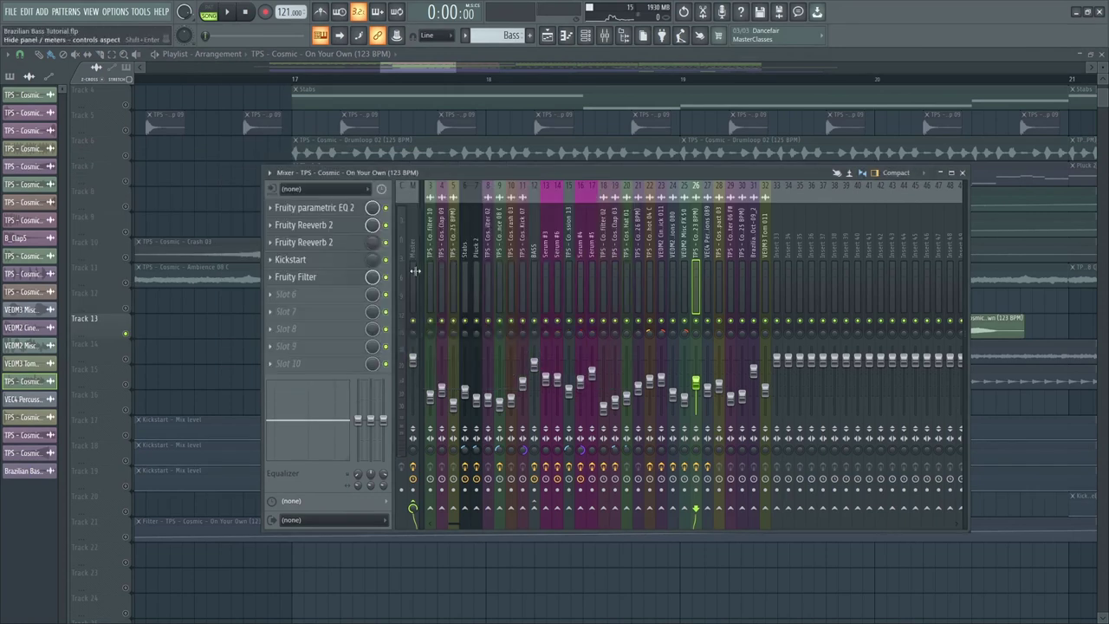
# View the vocal's Fruity Reeverb 2 settings over the mixer
pyautogui.click(329, 247)
pyautogui.moveTo(326, 203); pyautogui.dragTo(496, 235)
pyautogui.click(338, 223)
pyautogui.click(338, 223)
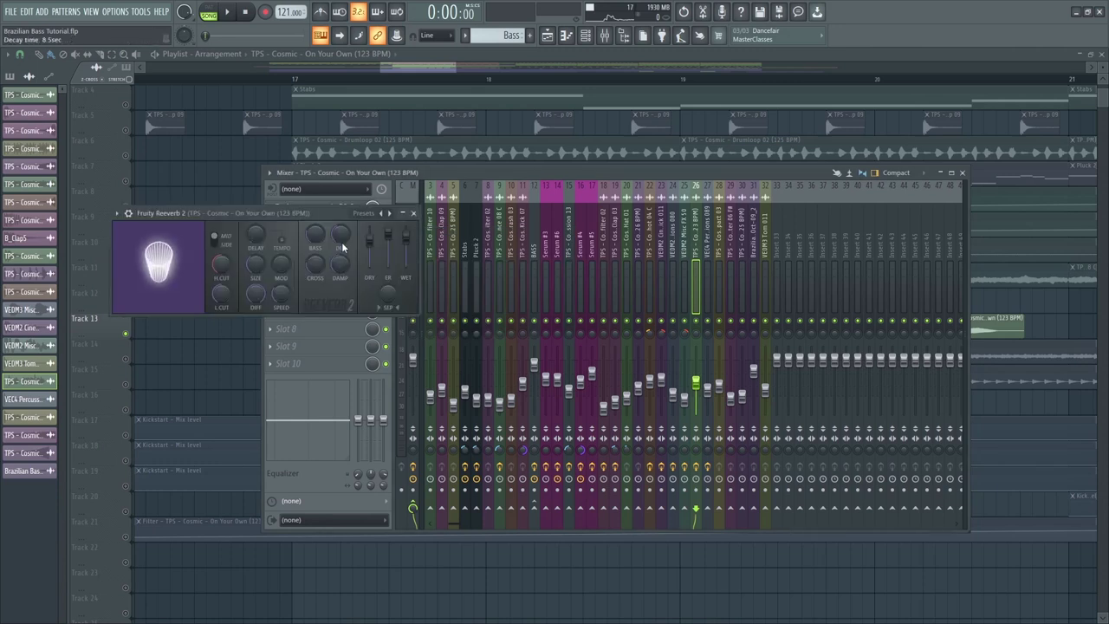
pyautogui.moveTo(338, 221); pyautogui.dragTo(626, 230)
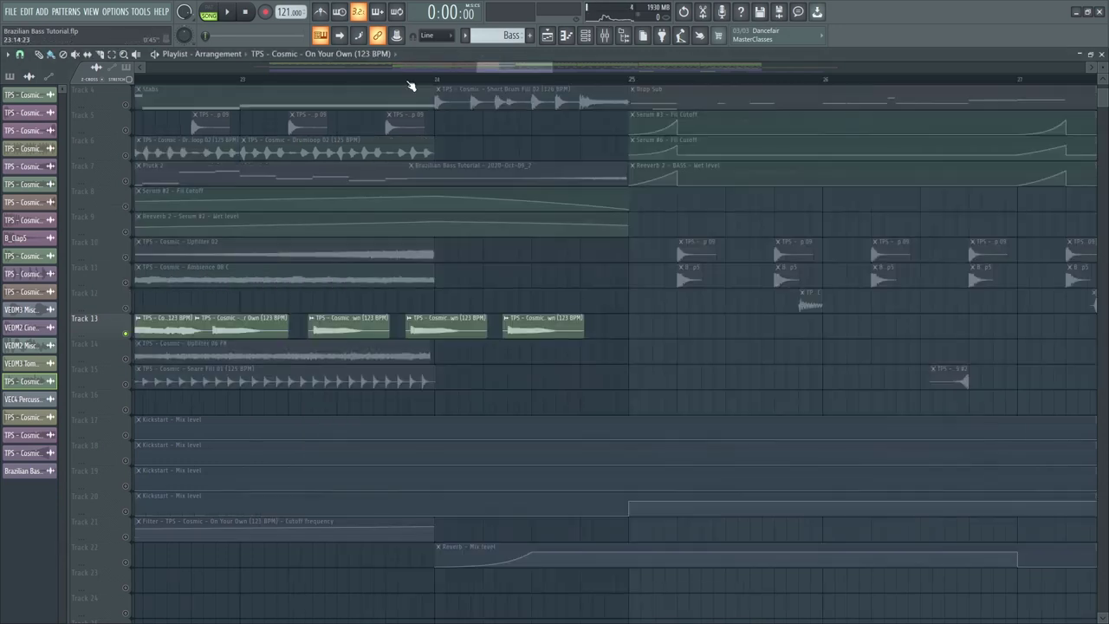
# Audition the Track 22 reverb mix automation, then open and hear the Track 20 Kickstart
pyautogui.click(134, 565)
pyautogui.press('space')
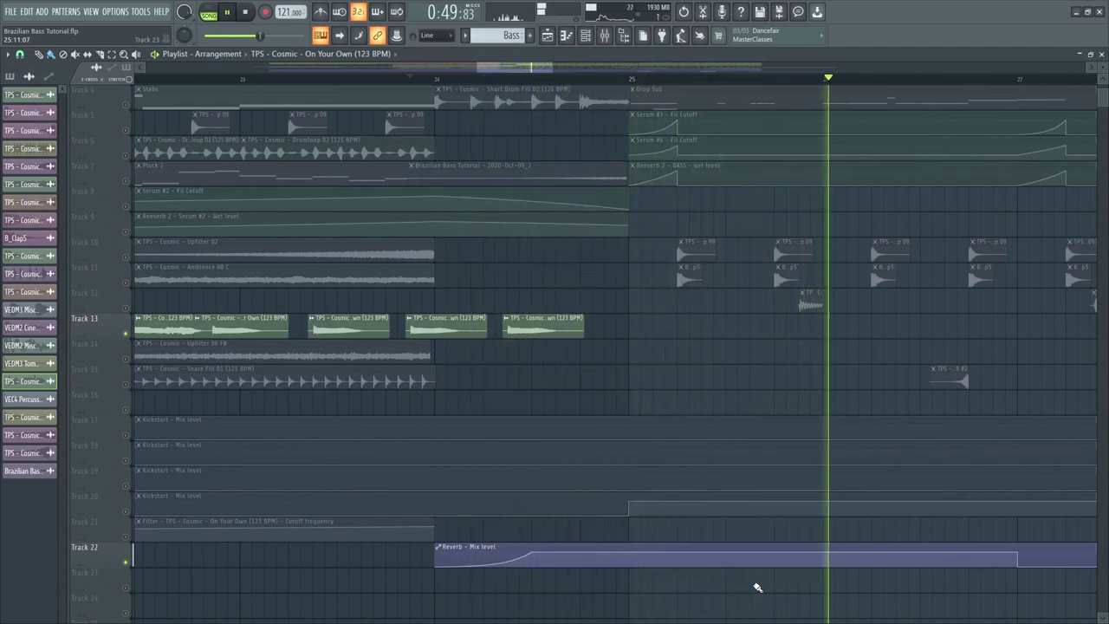
pyautogui.press('space')
pyautogui.click(748, 505)
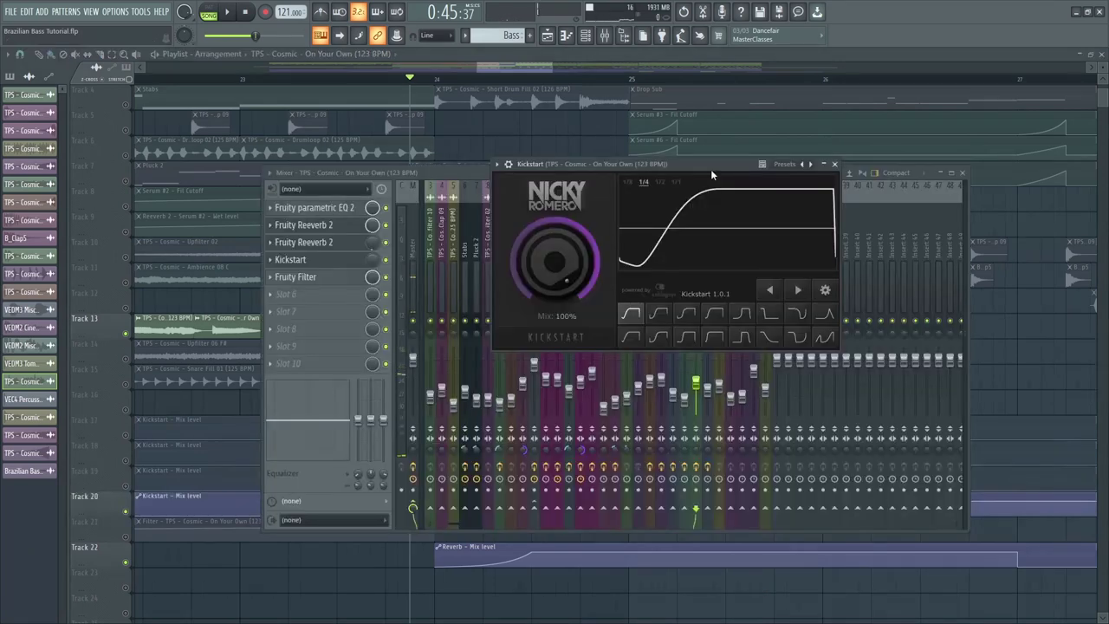
pyautogui.press('space')
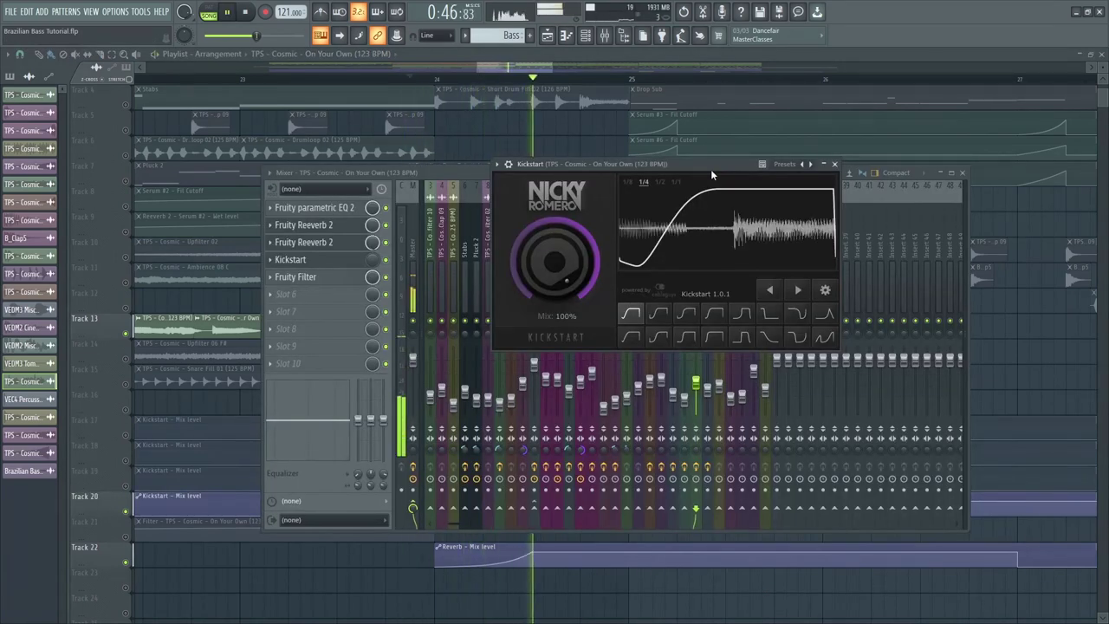